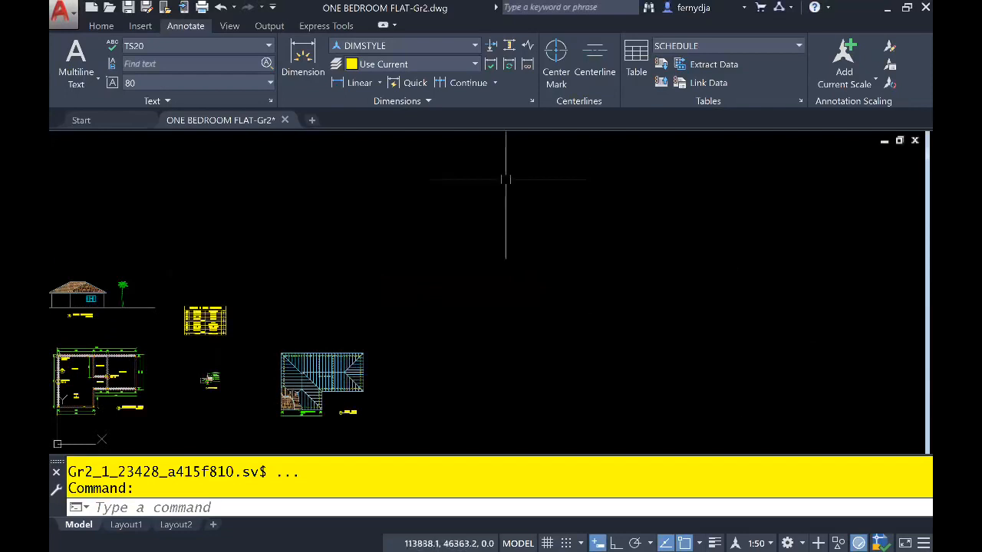
# - Make C-BOUNDRY the current layer and set the annotation scale to 1:100
pyautogui.click(94, 27)
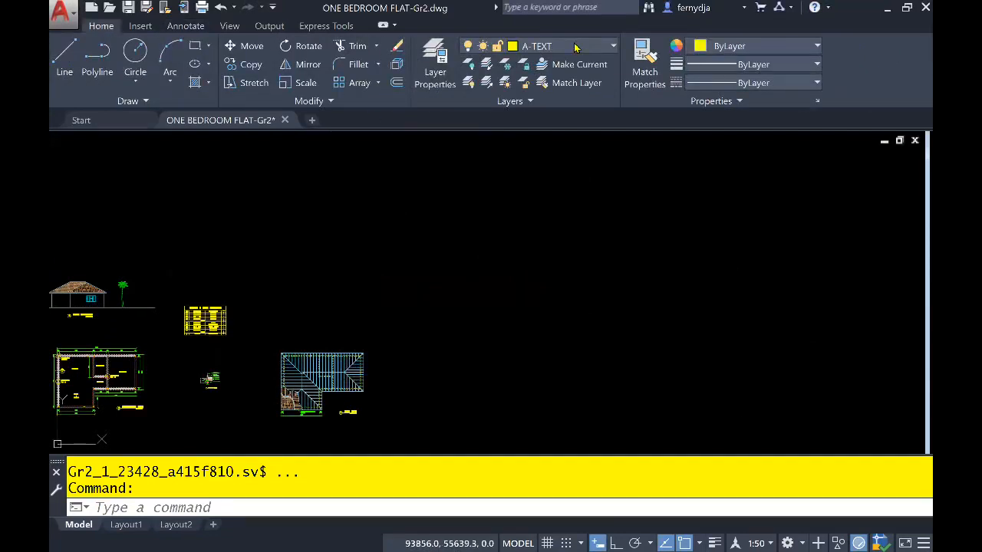
pyautogui.click(575, 47)
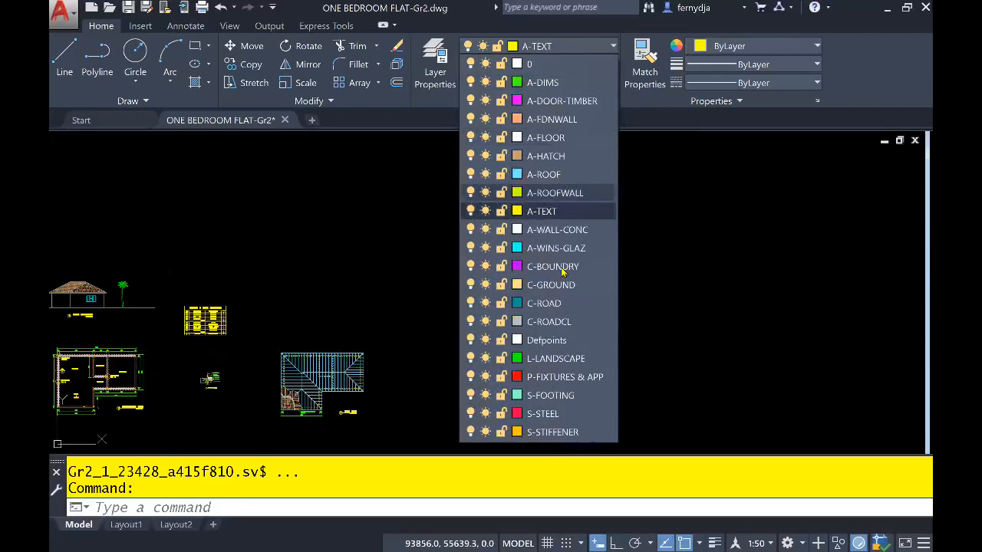
pyautogui.click(552, 266)
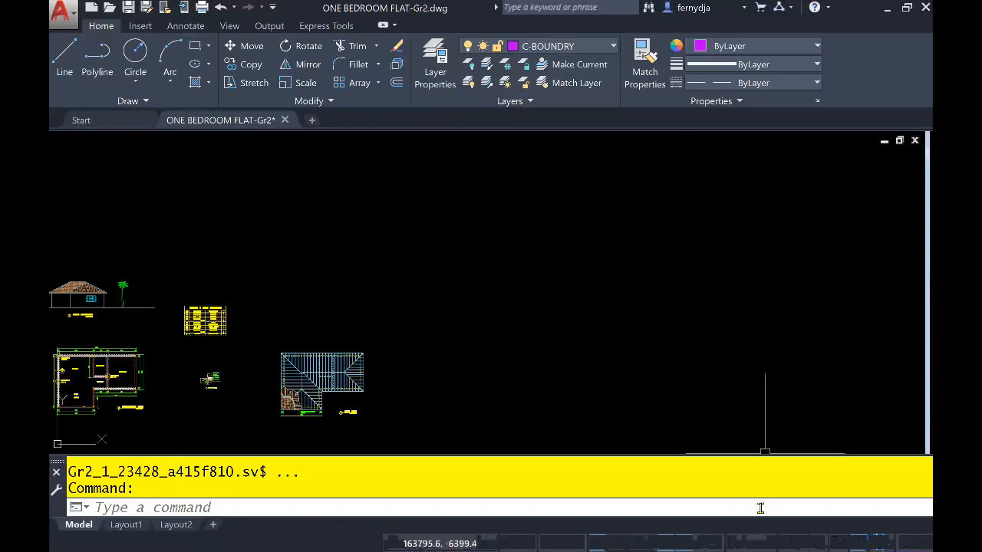
pyautogui.click(762, 537)
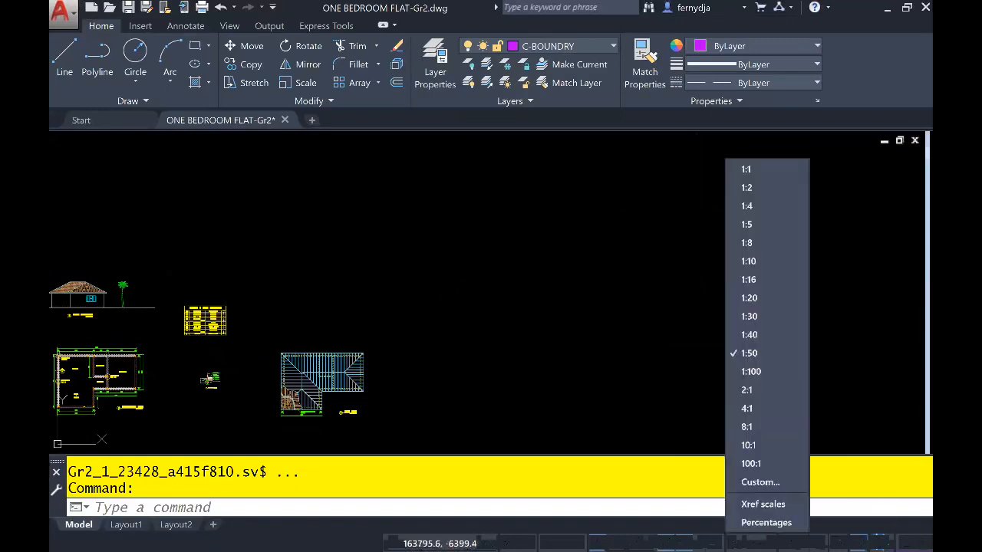
pyautogui.click(752, 371)
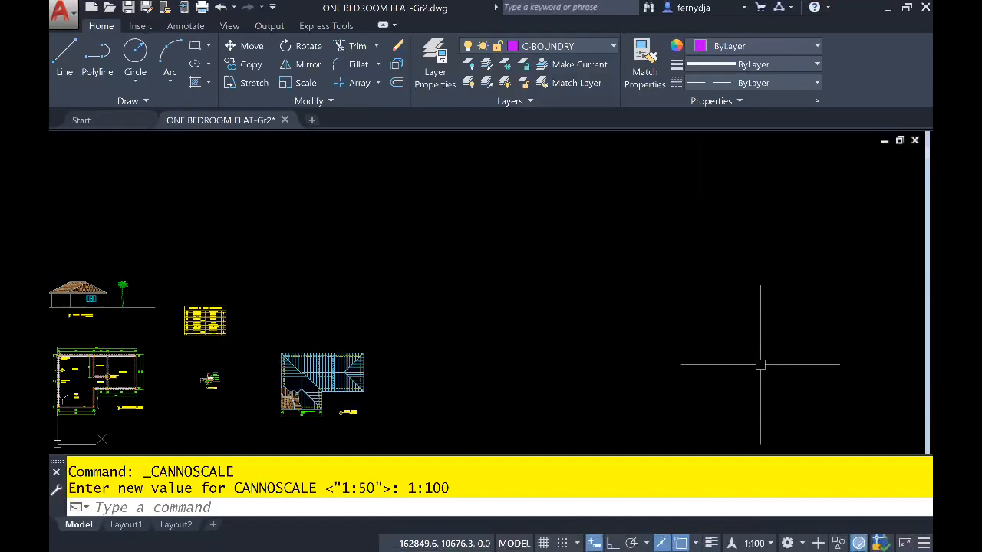
pyautogui.moveTo(709, 283); pyautogui.dragTo(621, 285, button='middle')
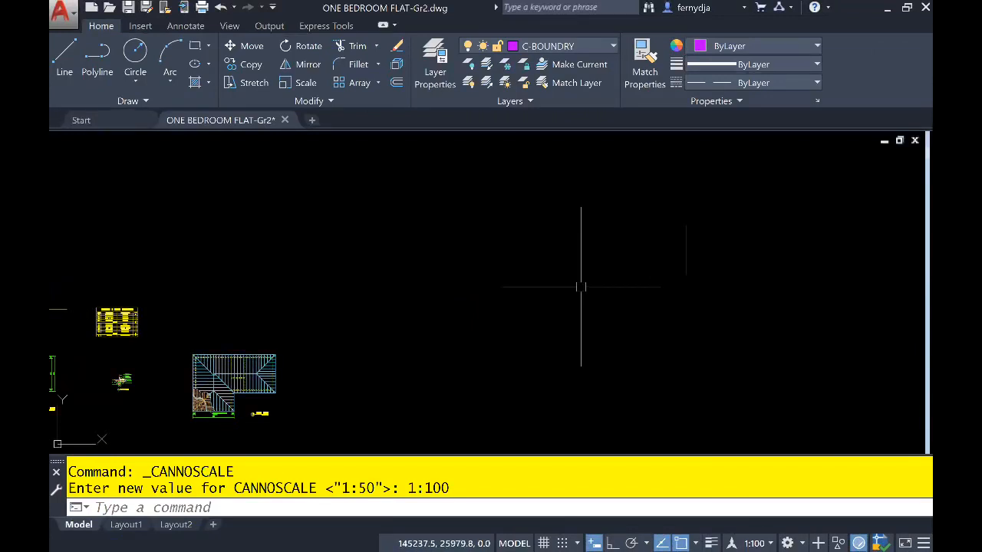
# - Set the drawing's angle units to Surveyor's Units with a precision of N 0d00'00" E
pyautogui.write('UN')
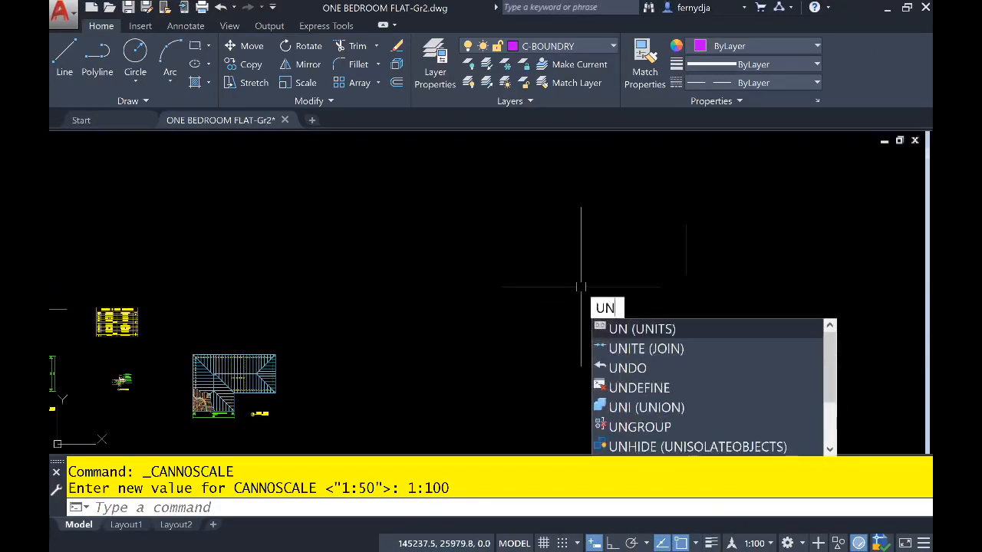
pyautogui.press('Escape')
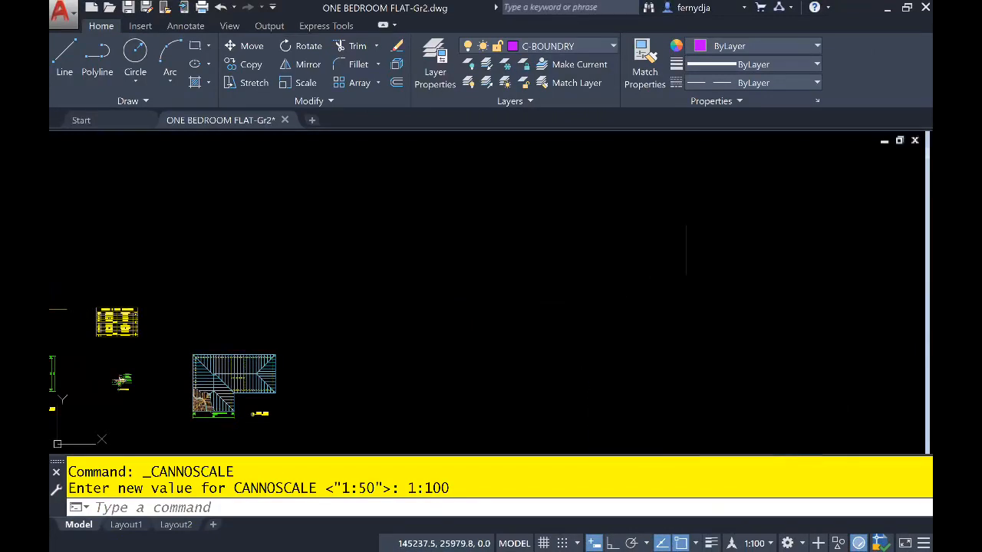
pyautogui.write('UN')
pyautogui.press('Return')
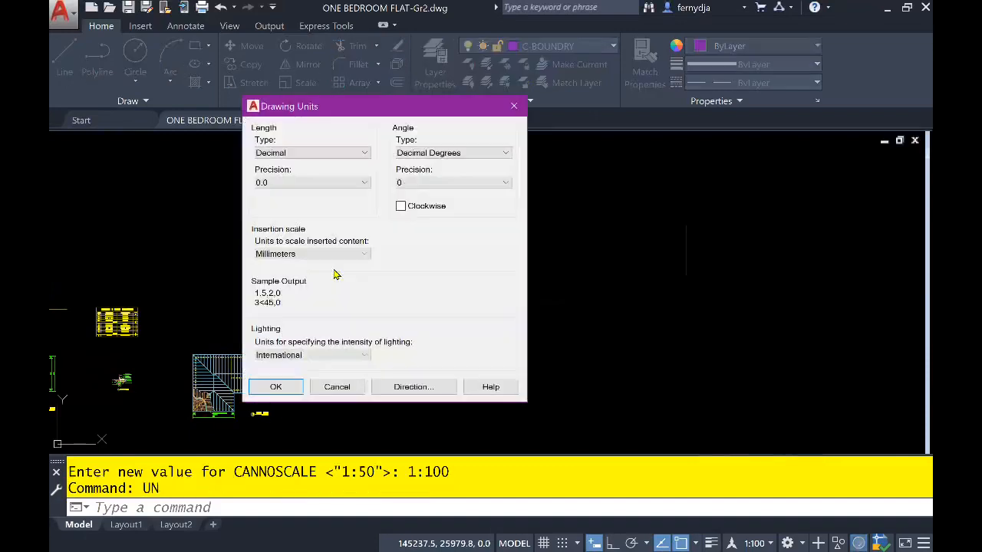
pyautogui.click(460, 155)
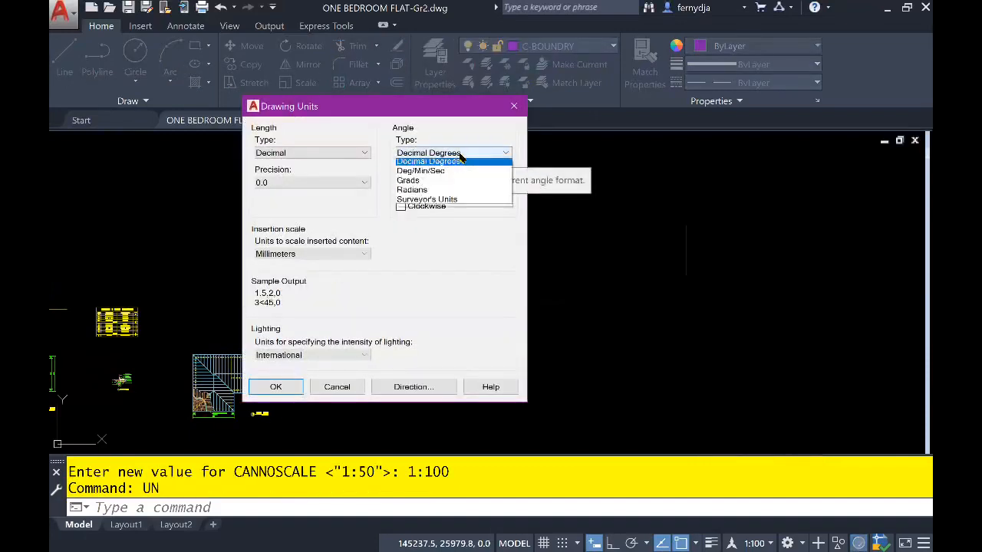
pyautogui.click(457, 204)
pyautogui.click(458, 184)
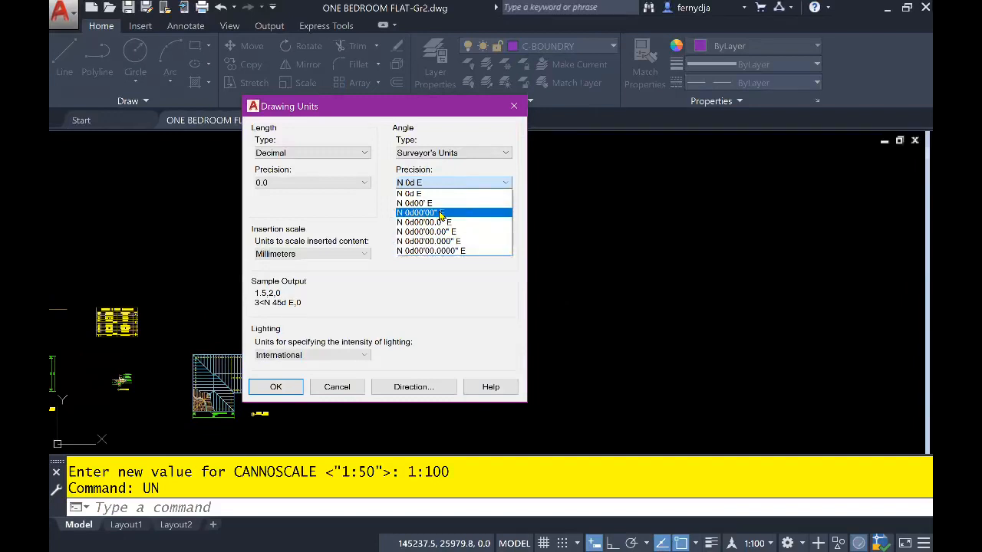
pyautogui.click(440, 213)
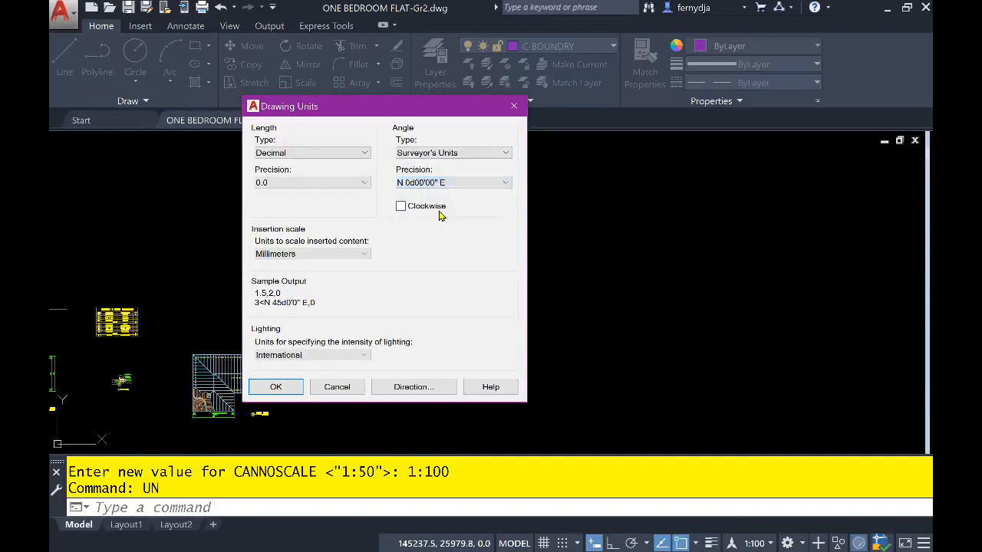
pyautogui.click(316, 385)
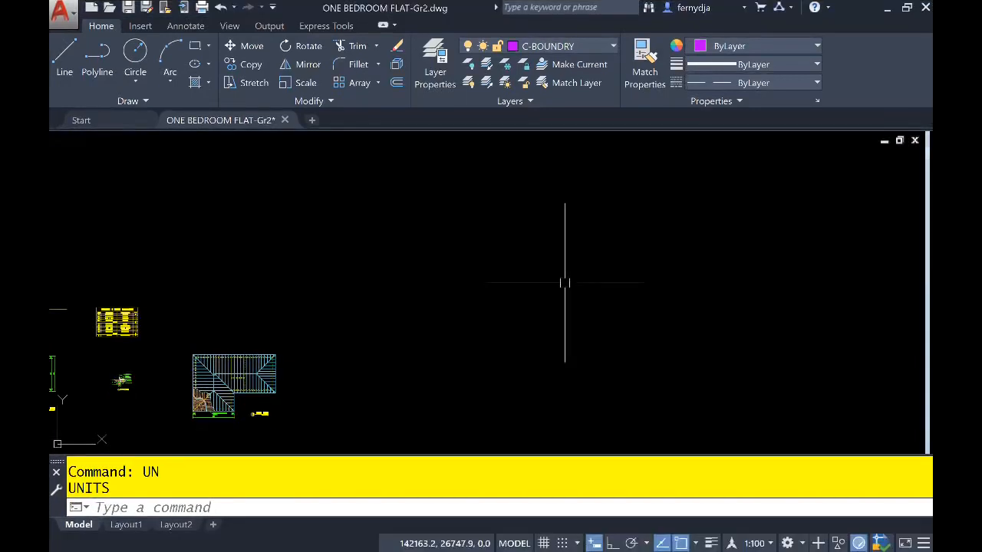
pyautogui.click(505, 328)
pyautogui.click(457, 342)
pyautogui.click(458, 342)
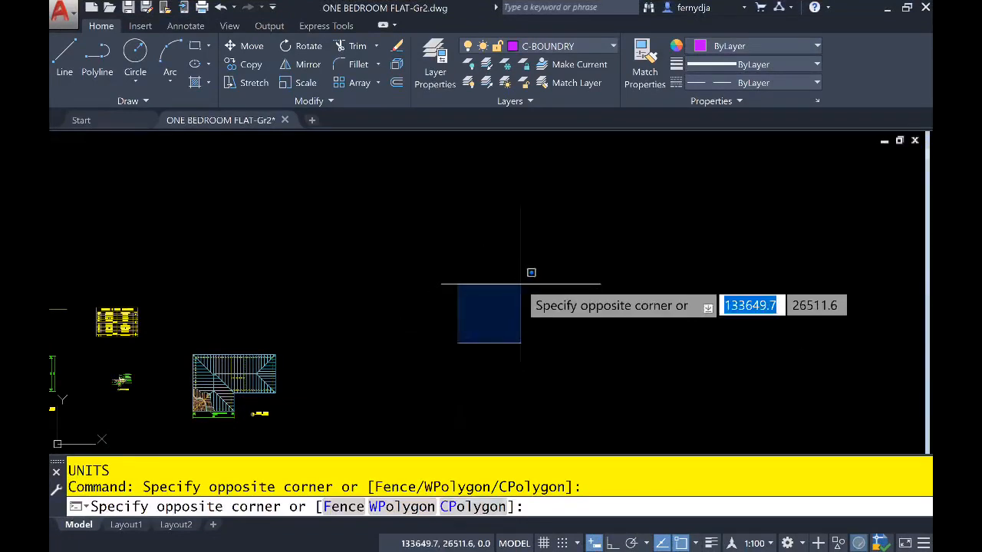
pyautogui.click(520, 284)
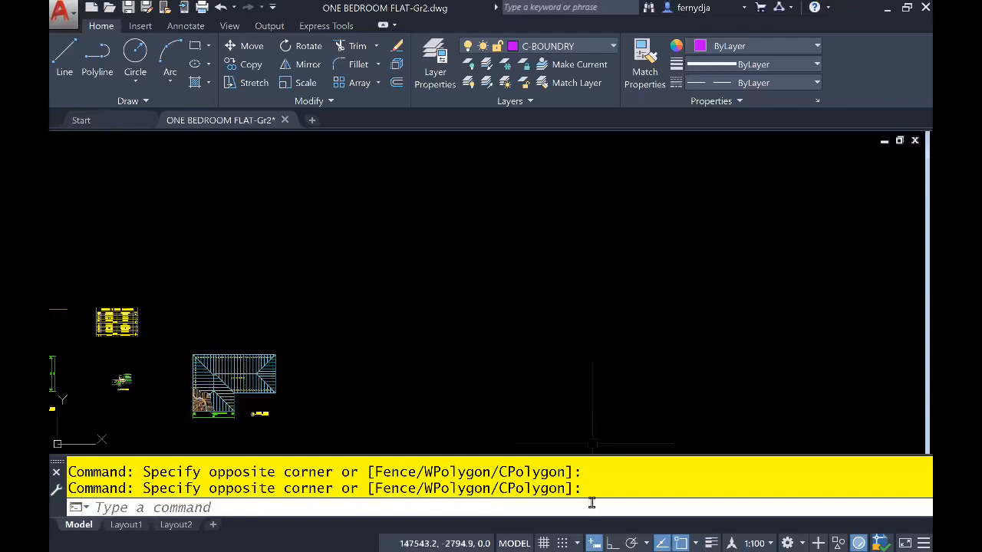
# - Turn on Ortho and draw a 29000 line due east in the empty area beyond the roof plan as the first boundary side
pyautogui.click(612, 541)
pyautogui.moveTo(633, 296); pyautogui.dragTo(555, 337, button='middle')
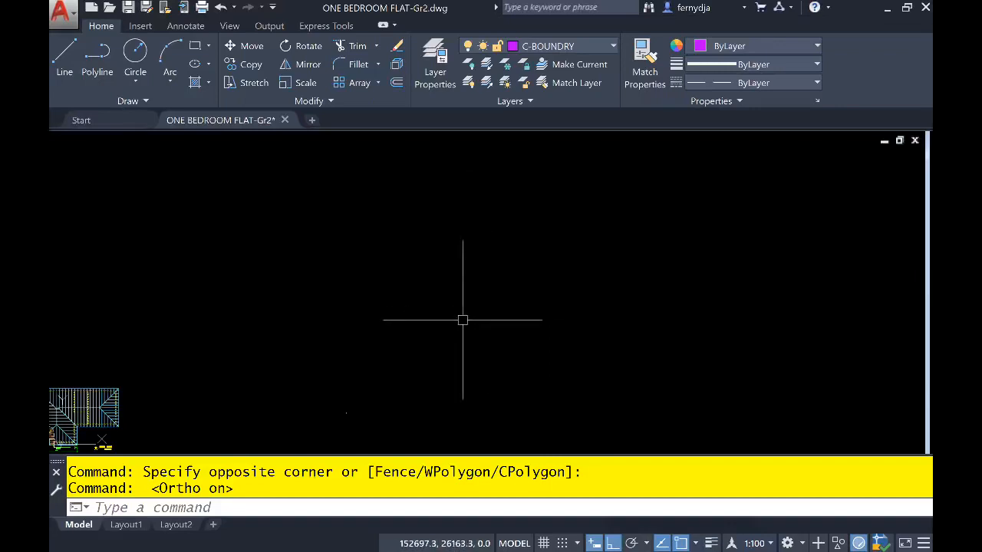
pyautogui.write('L')
pyautogui.press('Return')
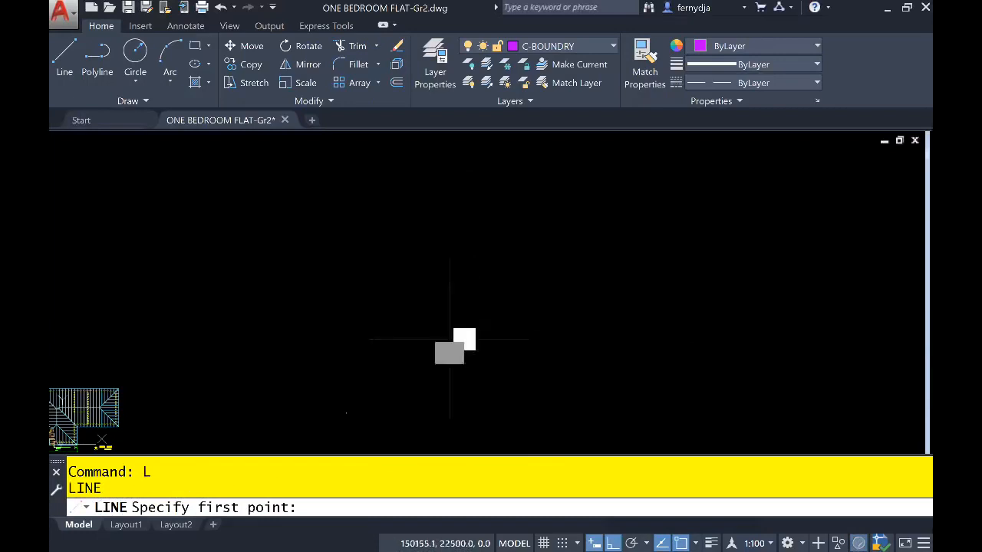
pyautogui.click(451, 339)
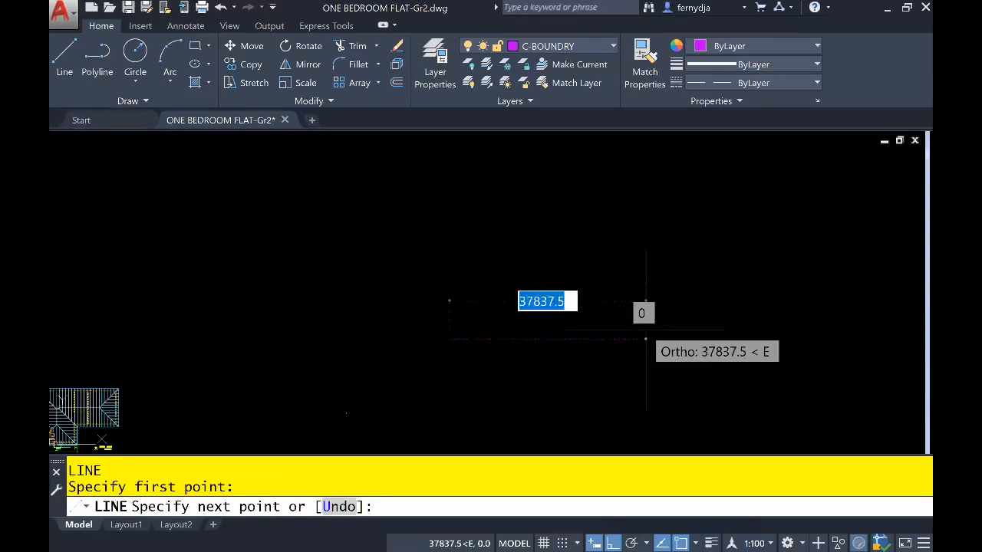
pyautogui.scroll(6, 545, 322)
pyautogui.moveTo(460, 341); pyautogui.dragTo(706, 342, button='middle')
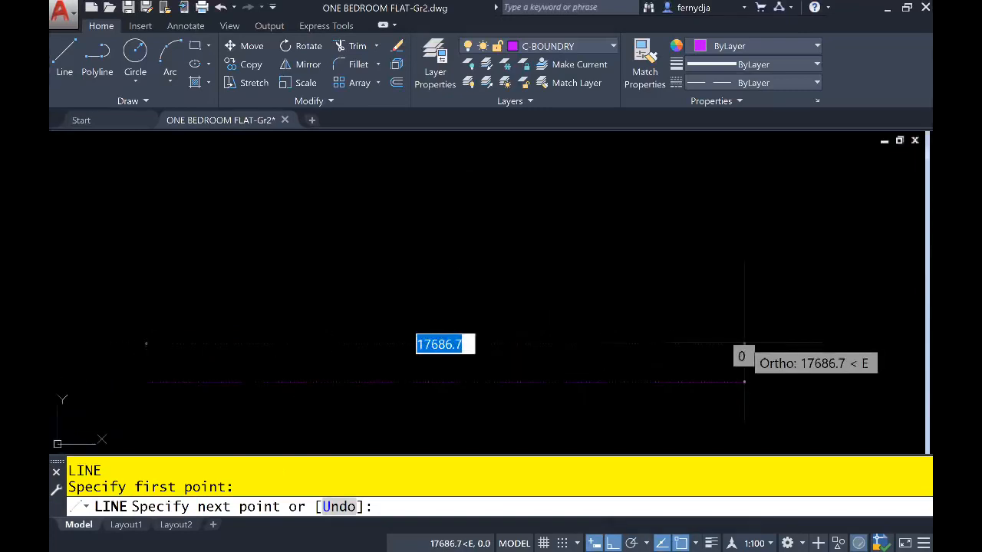
pyautogui.scroll(-2, 744, 343)
pyautogui.scroll(-2, 743, 343)
pyautogui.moveTo(743, 344); pyautogui.dragTo(593, 349, button='middle')
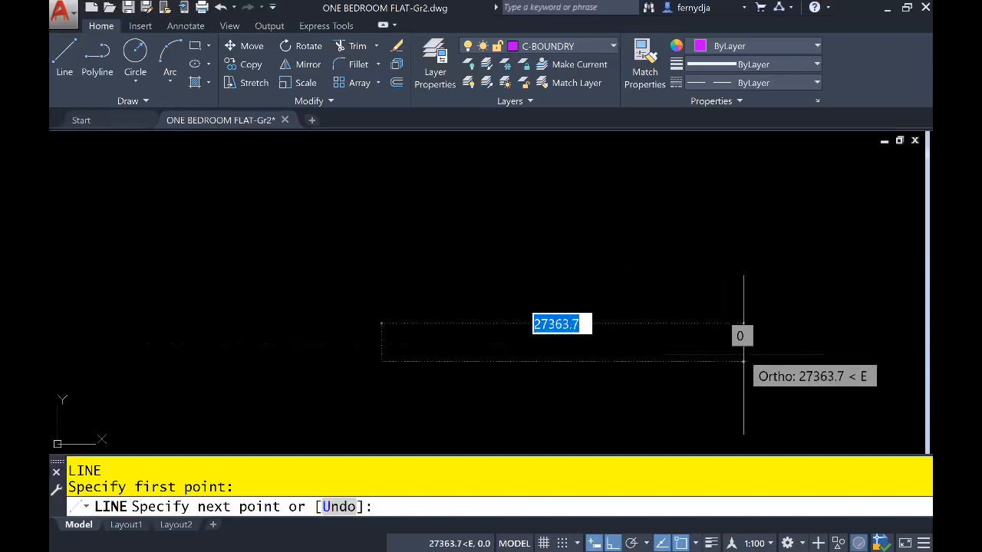
pyautogui.write('29000')
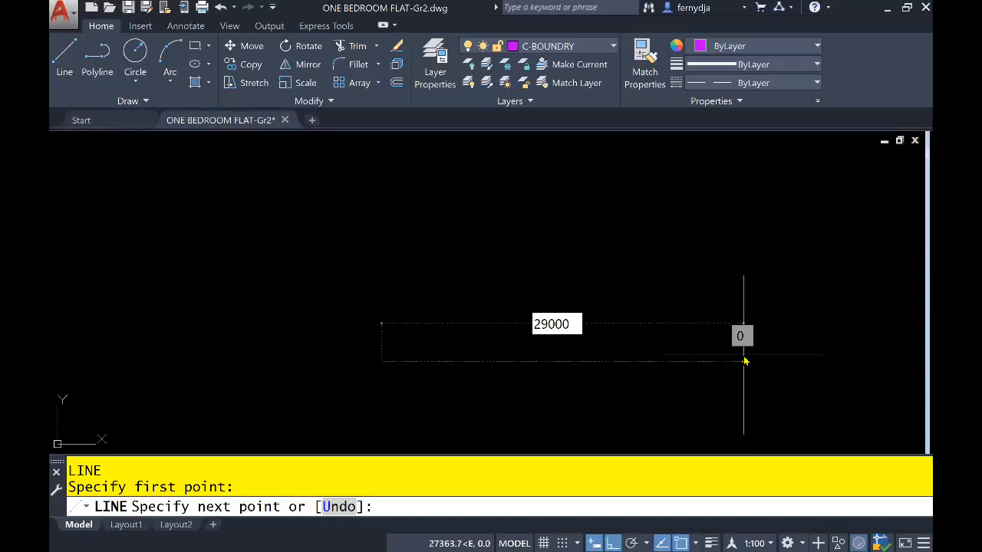
pyautogui.press('Return')
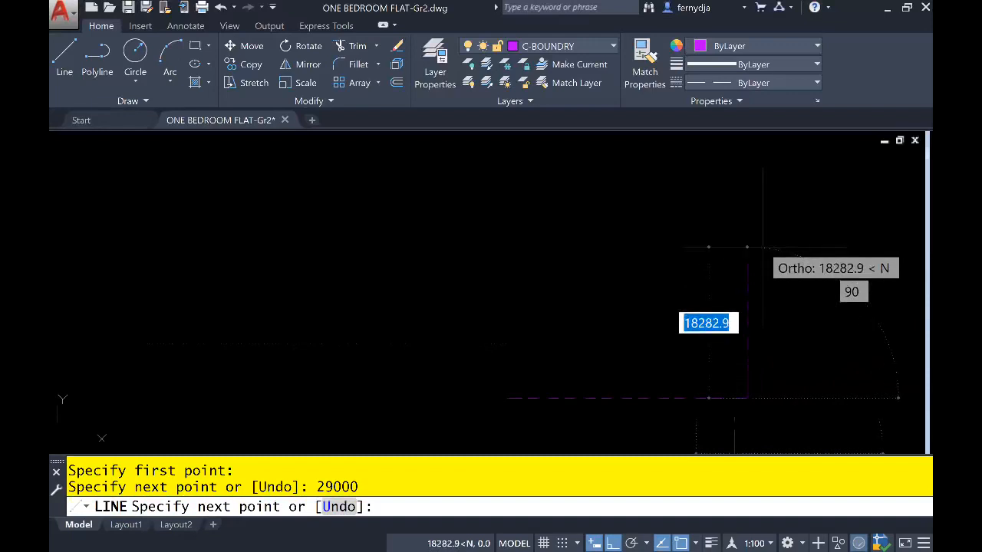
# - Continue the boundary with a 17370 segment due north from the east end of the first side
pyautogui.write('17370')
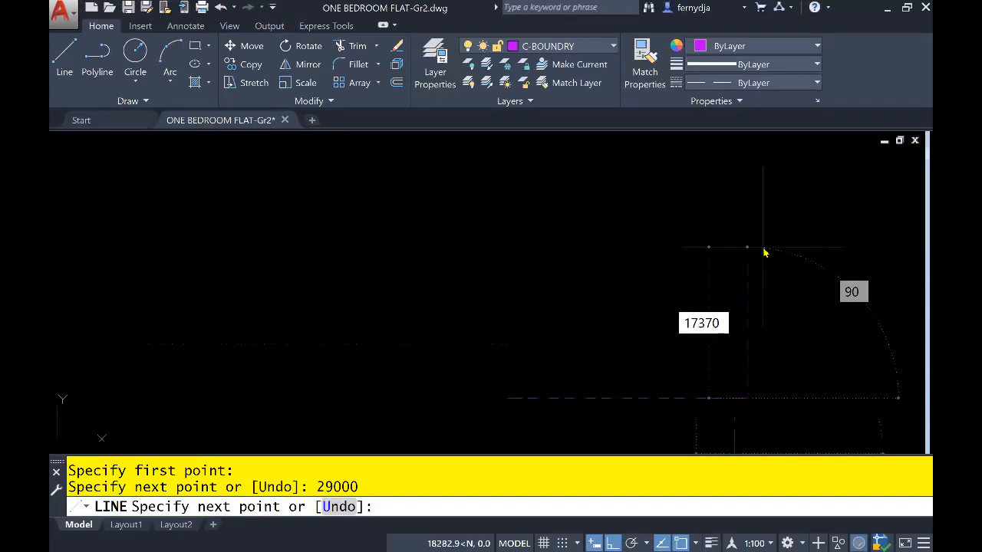
pyautogui.press('Return')
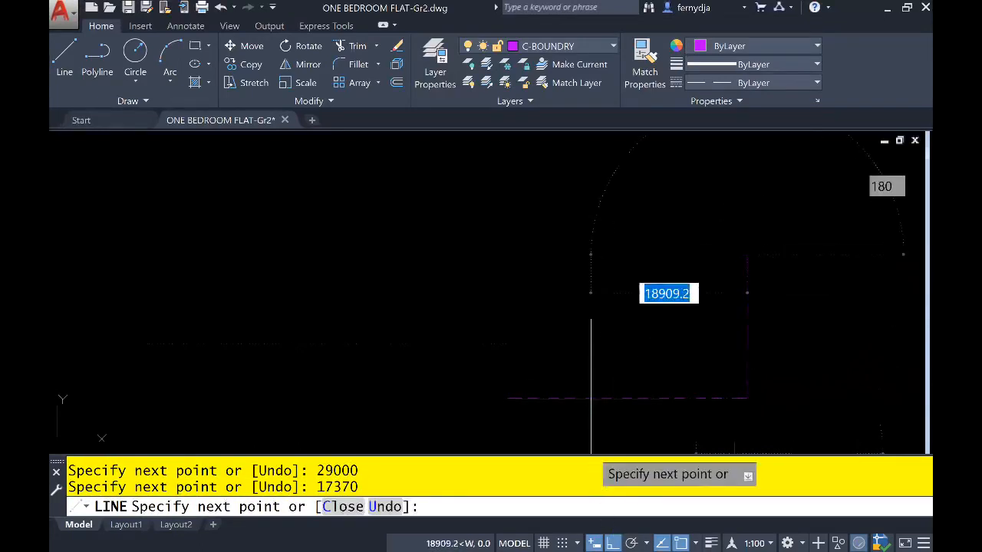
# - Turn off Ortho and set the third boundary segment's relative length to 24596
pyautogui.click(612, 542)
pyautogui.moveTo(571, 224)
pyautogui.mouseDown(button='middle')
pyautogui.moveTo(537, 304)
pyautogui.moveTo(513, 245)
pyautogui.mouseUp(button='middle')
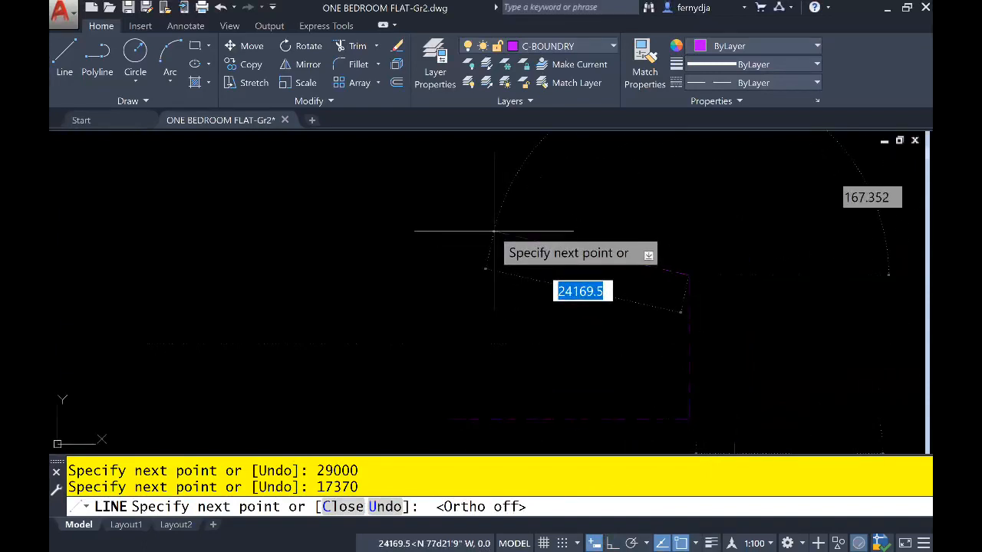
pyautogui.write('@')
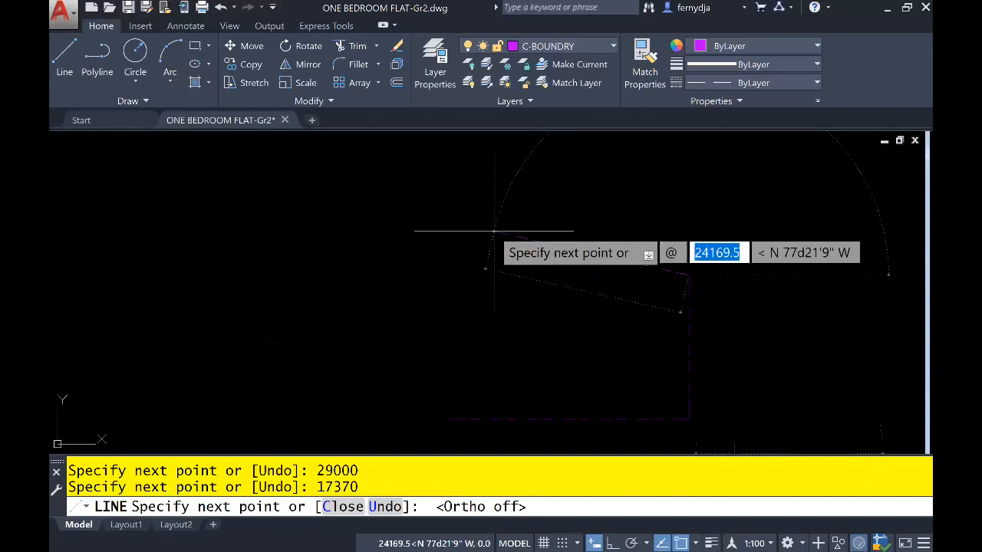
pyautogui.write('24596')
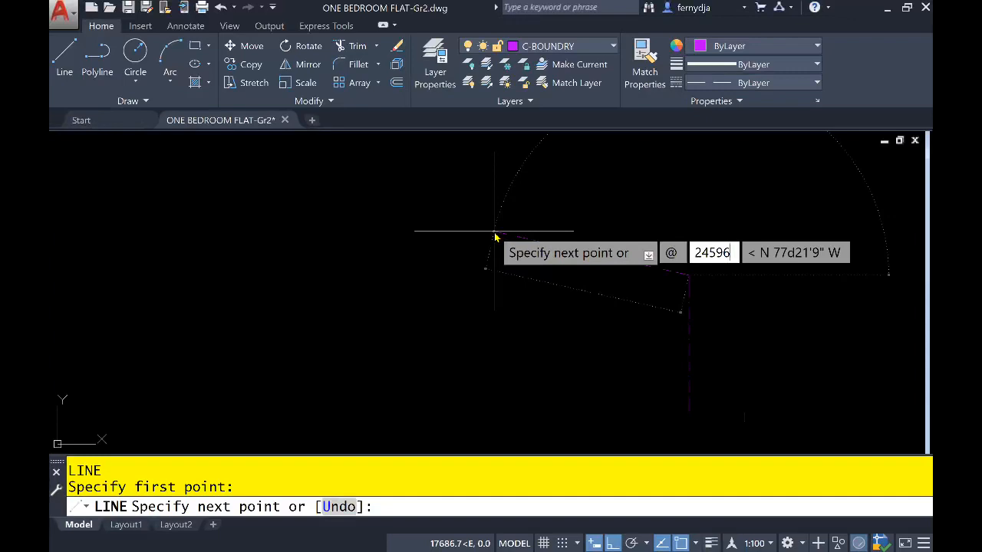
pyautogui.press('Tab')
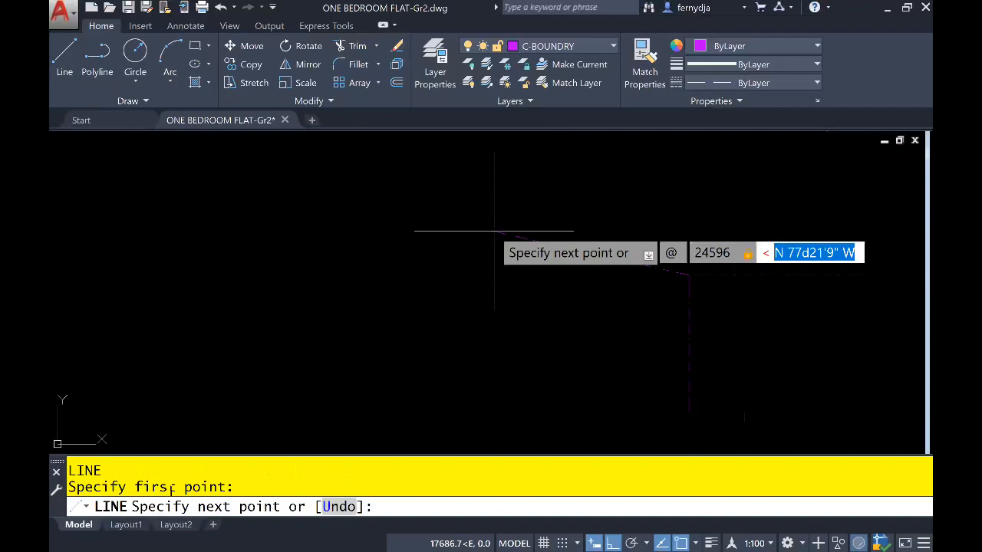
# - Set the third boundary segment's bearing to N81D36'46"W and place it
pyautogui.write('N')
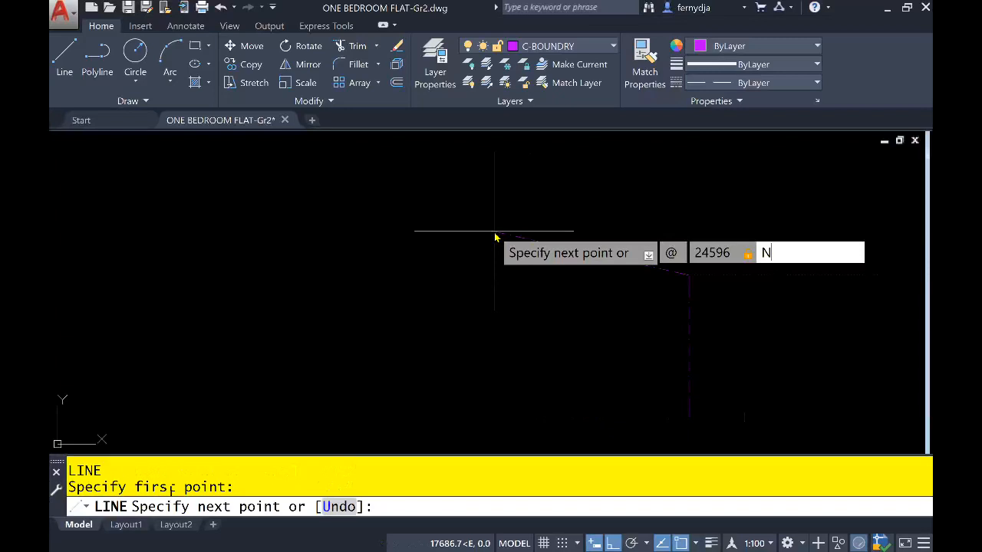
pyautogui.write('8')
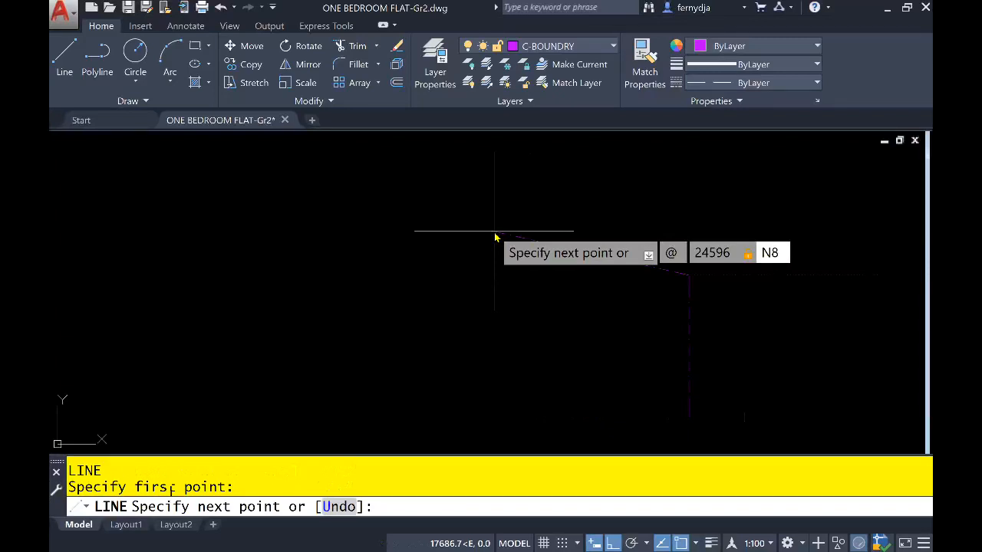
pyautogui.write('1D')
pyautogui.press('F8')
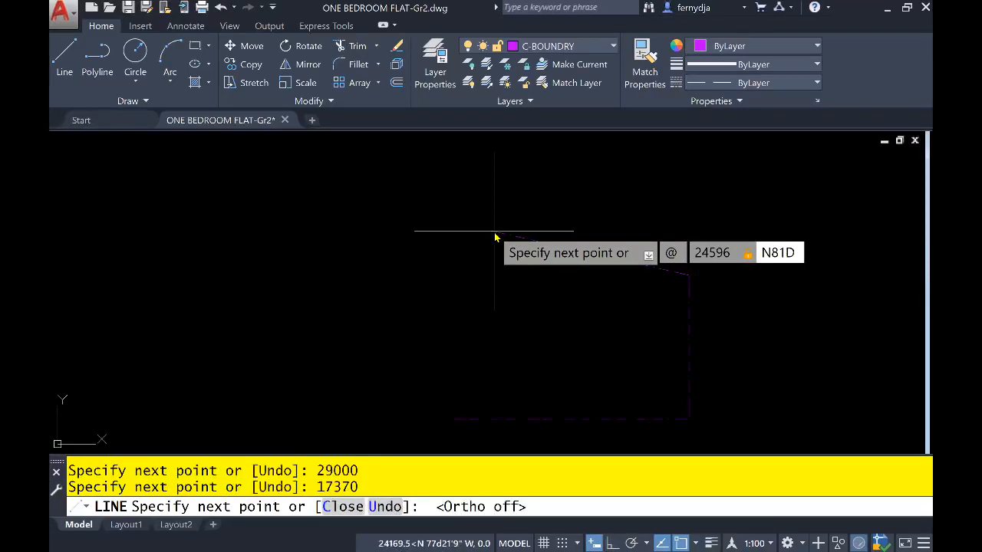
pyautogui.write("36'46")
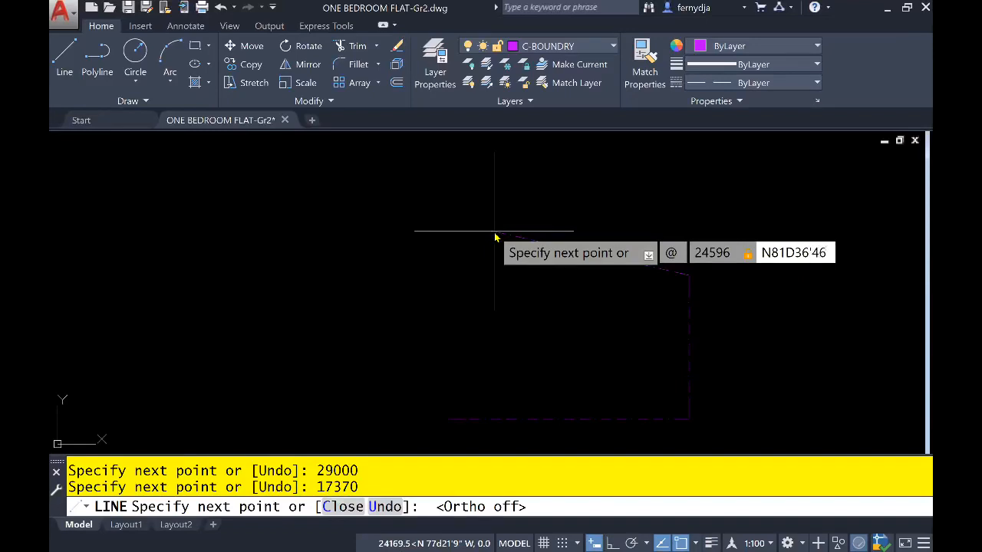
pyautogui.write('"W')
pyautogui.press('Return')
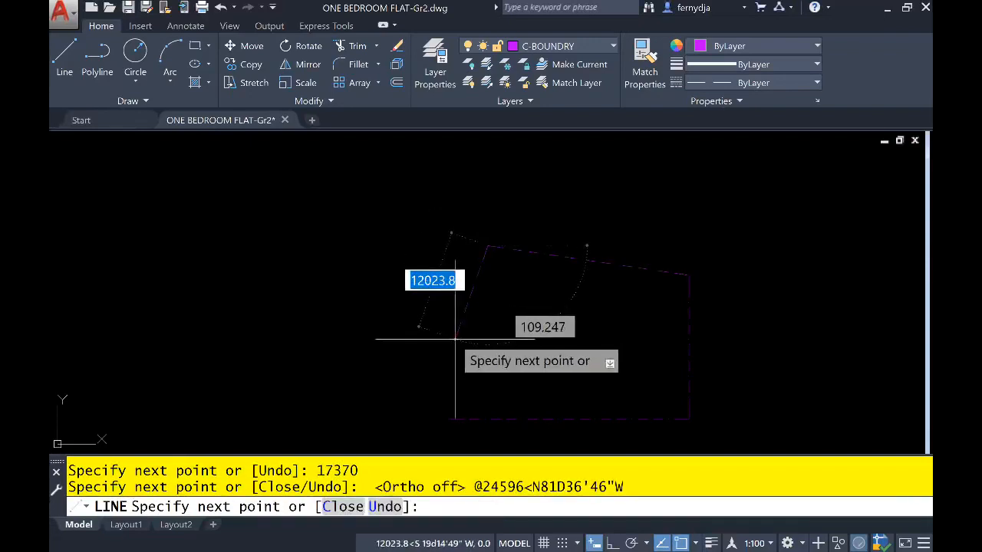
# - Close the boundary outline back to its starting point to complete the four-sided lot
pyautogui.write('C')
pyautogui.press('Return')
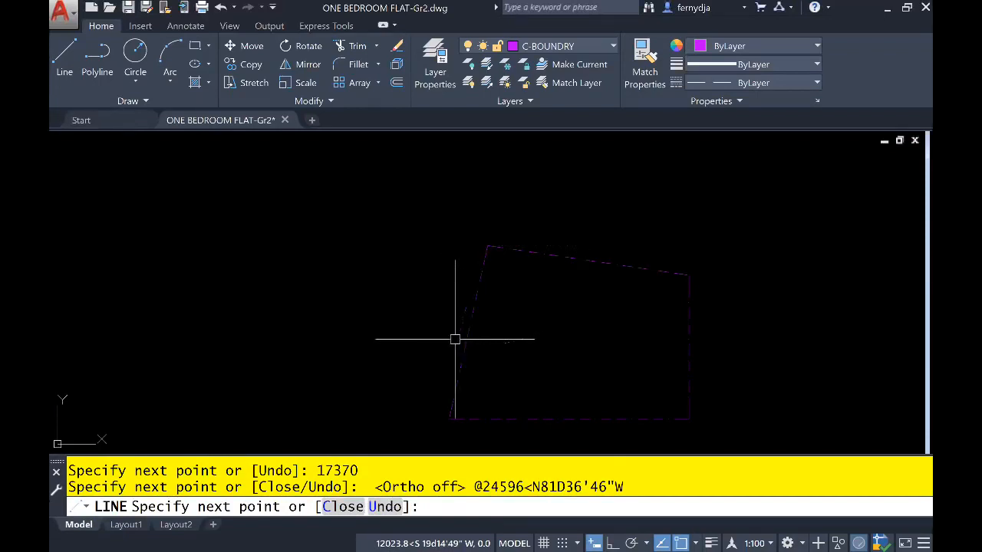
pyautogui.moveTo(548, 332); pyautogui.dragTo(506, 289, button='middle')
pyautogui.scroll(3, 475, 296)
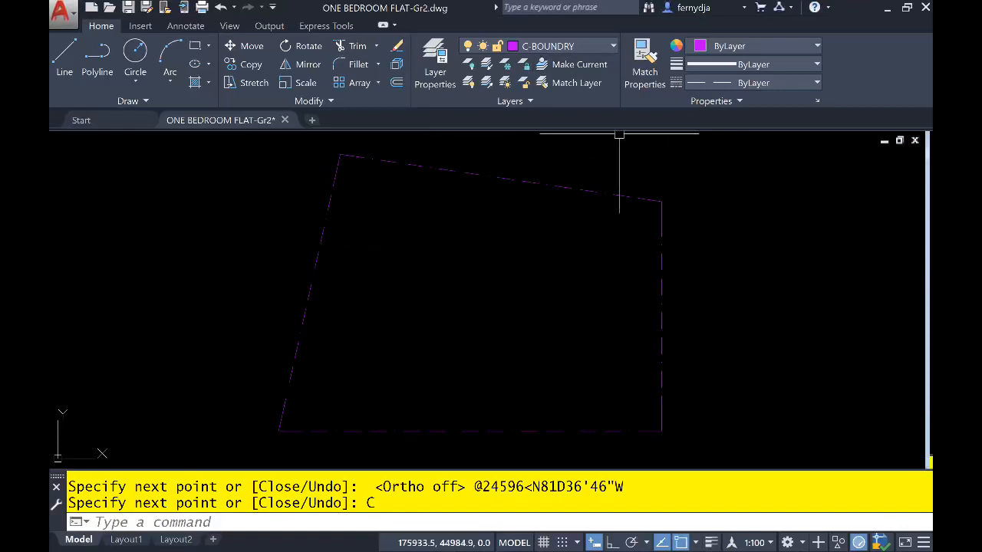
# - Open the layer properties manager
pyautogui.click(435, 63)
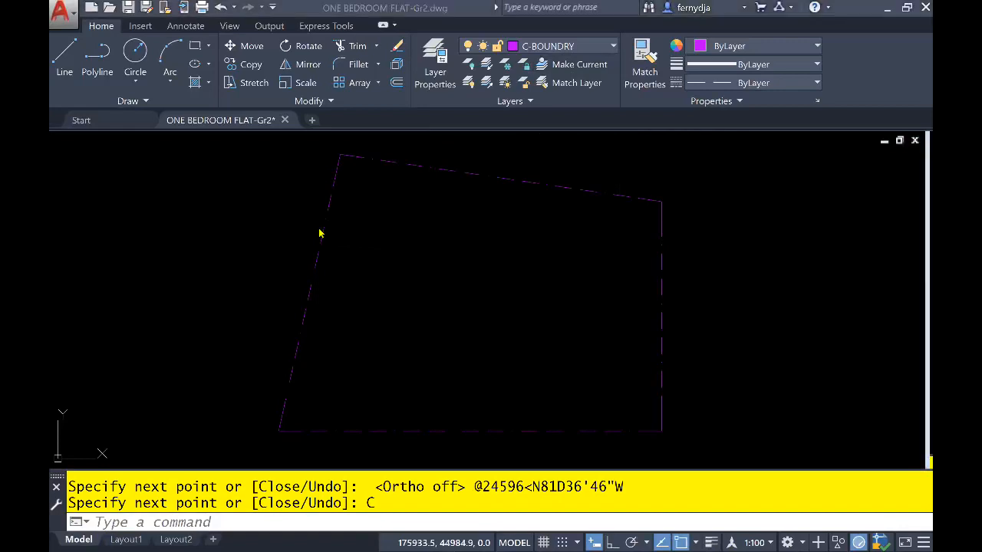
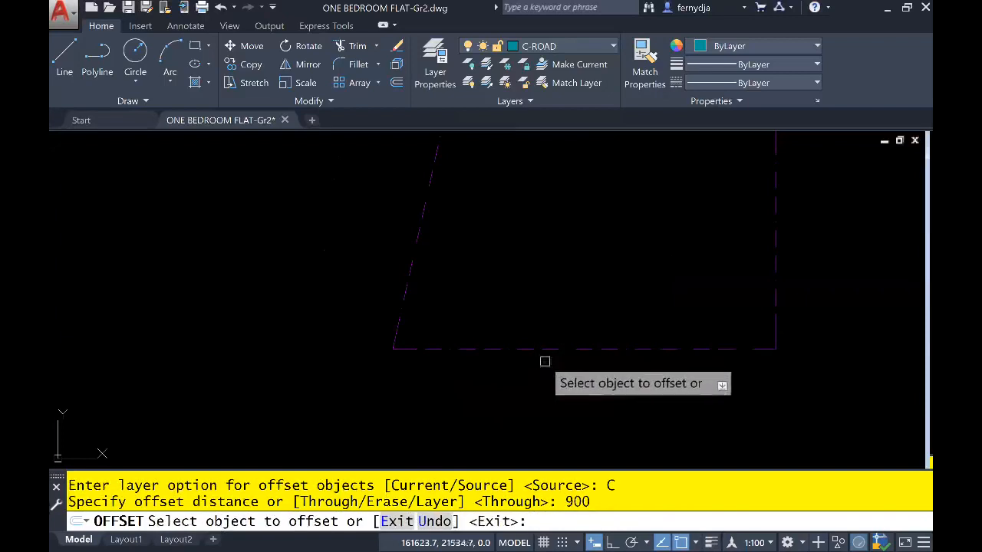
# - Offset the lot's bottom and slanted left boundary lines 900 outward onto the C-ROAD layer
pyautogui.click(543, 349)
pyautogui.click(543, 418)
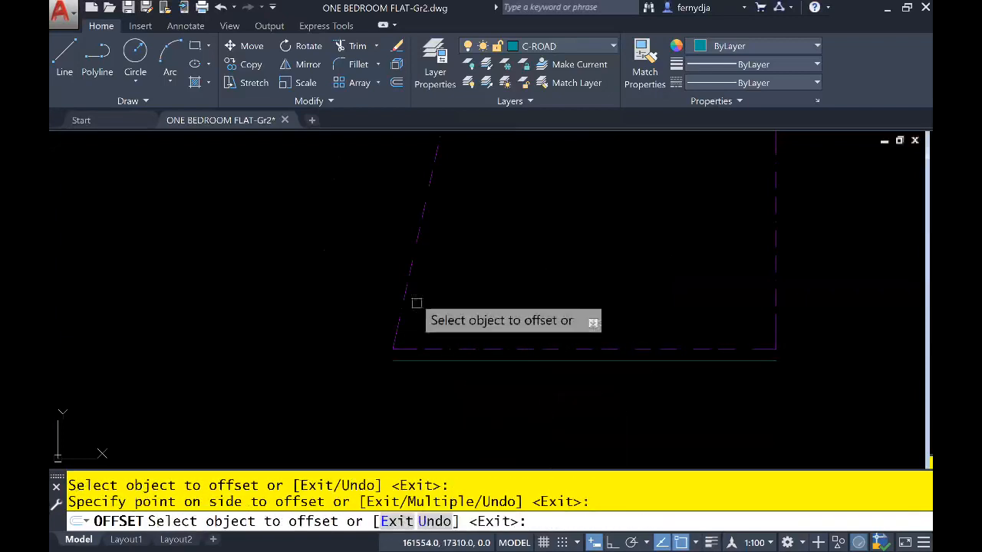
pyautogui.click(408, 284)
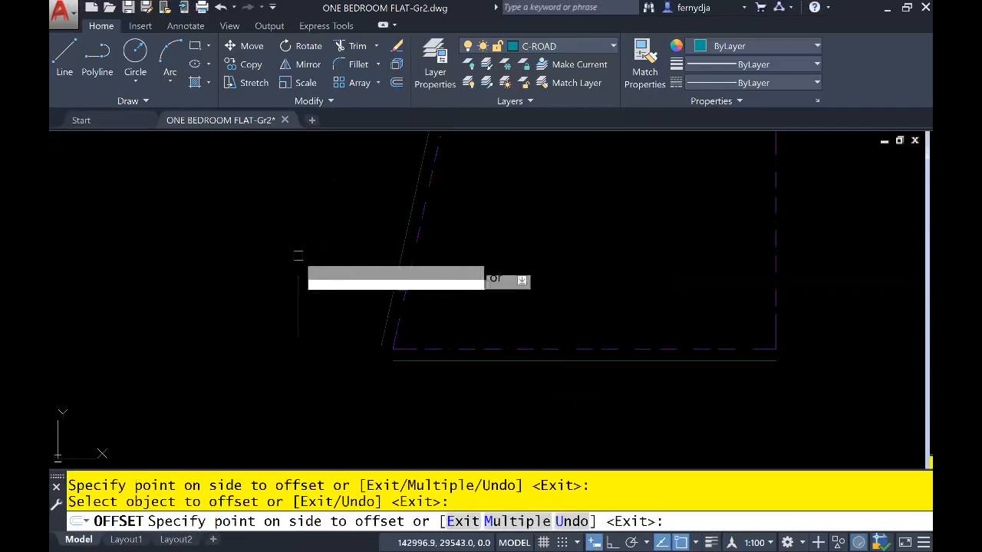
pyautogui.click(297, 255)
pyautogui.press('Return')
pyautogui.press('Return')
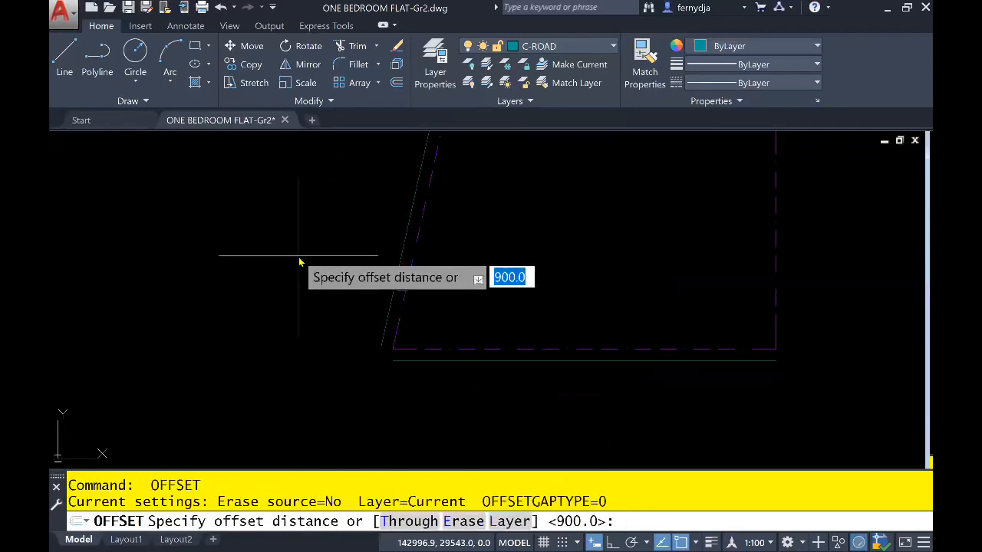
# - Offset the two new road lines 6000 further outward to form the far edges of both roads
pyautogui.write('6000')
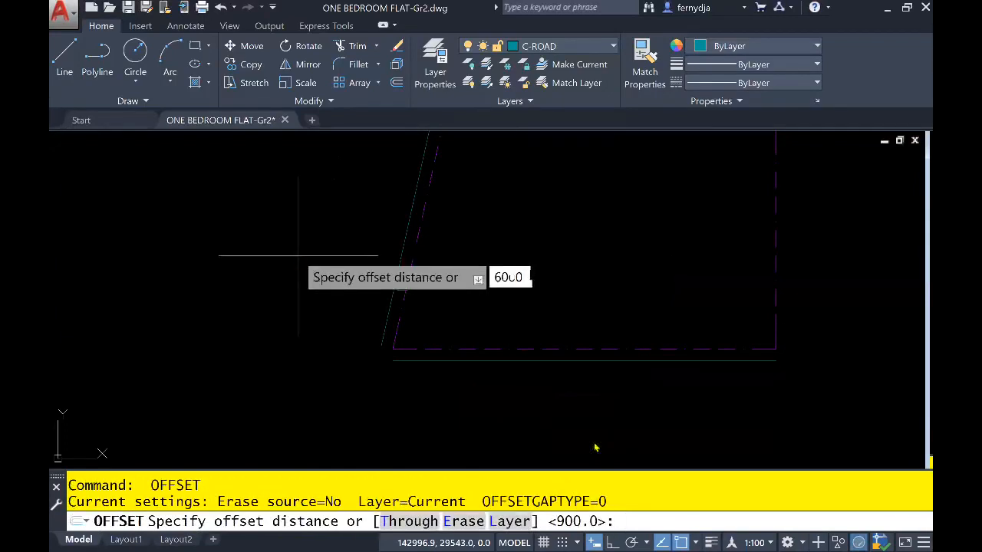
pyautogui.press('Return')
pyautogui.click(577, 359)
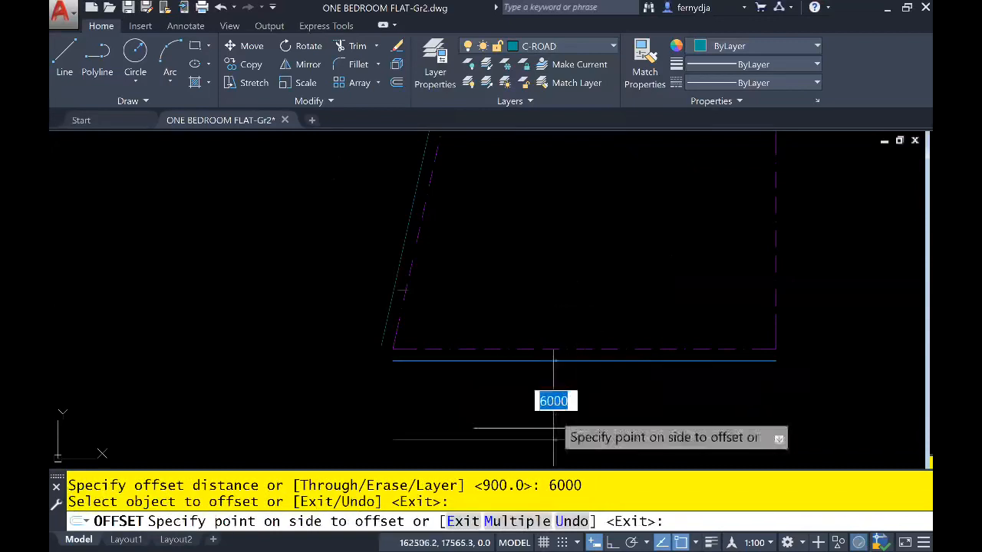
pyautogui.click(483, 391)
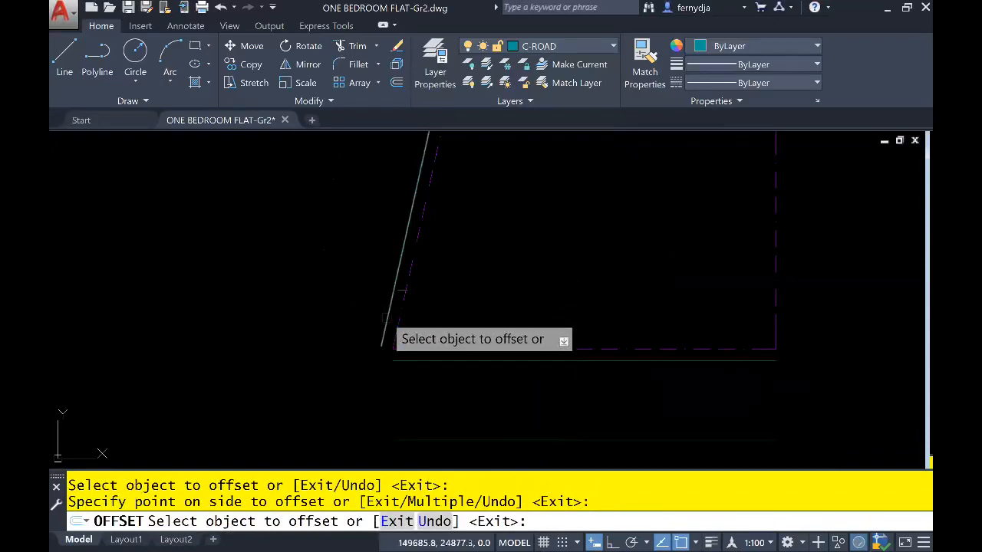
pyautogui.click(391, 303)
pyautogui.click(260, 293)
pyautogui.press('Return')
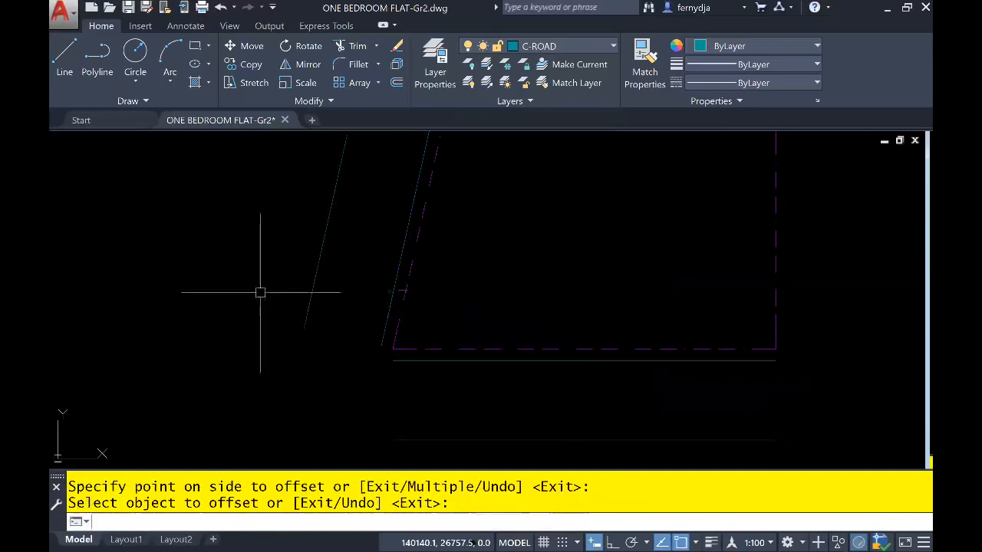
pyautogui.scroll(-2, 301, 321)
pyautogui.moveTo(311, 339); pyautogui.dragTo(337, 345, button='middle')
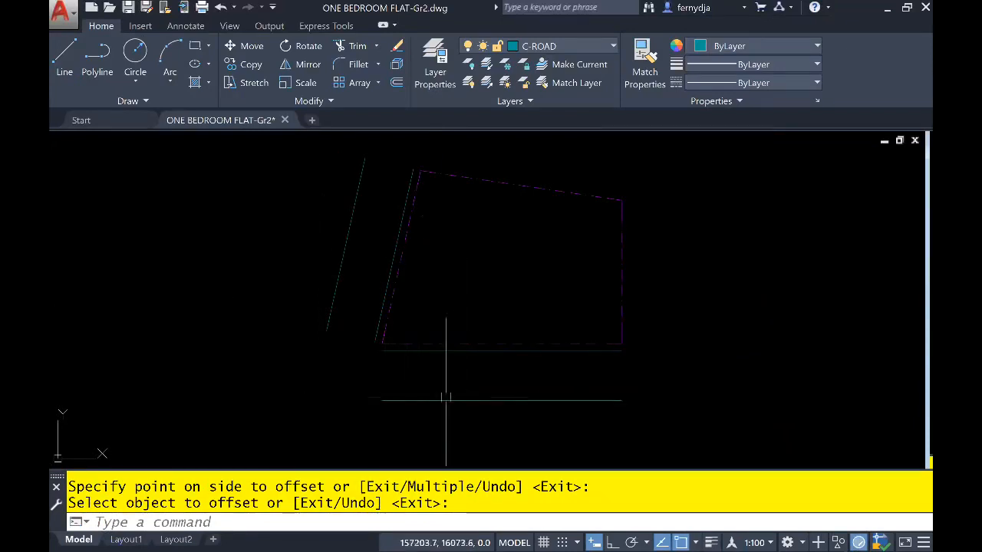
pyautogui.moveTo(450, 401); pyautogui.dragTo(510, 402, button='middle')
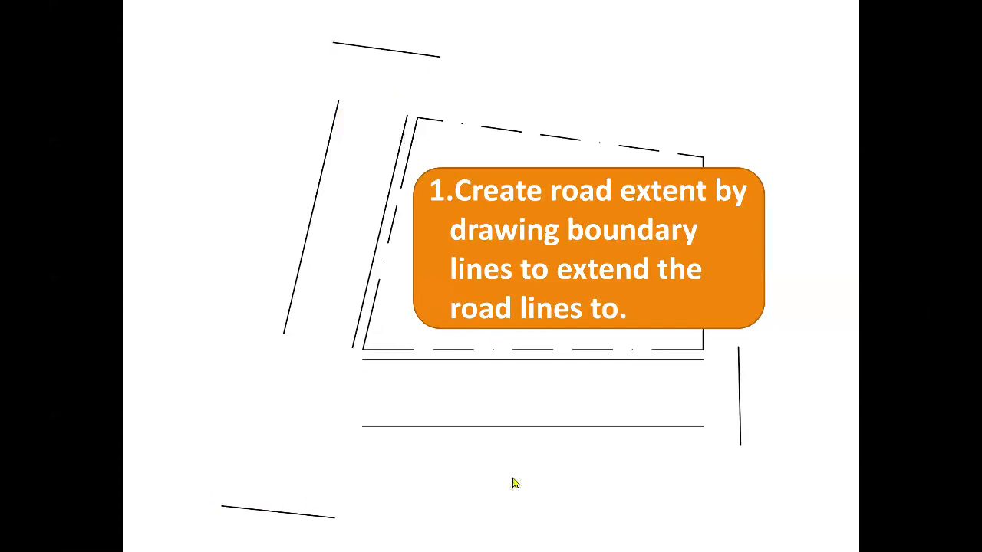
pyautogui.click(689, 413)
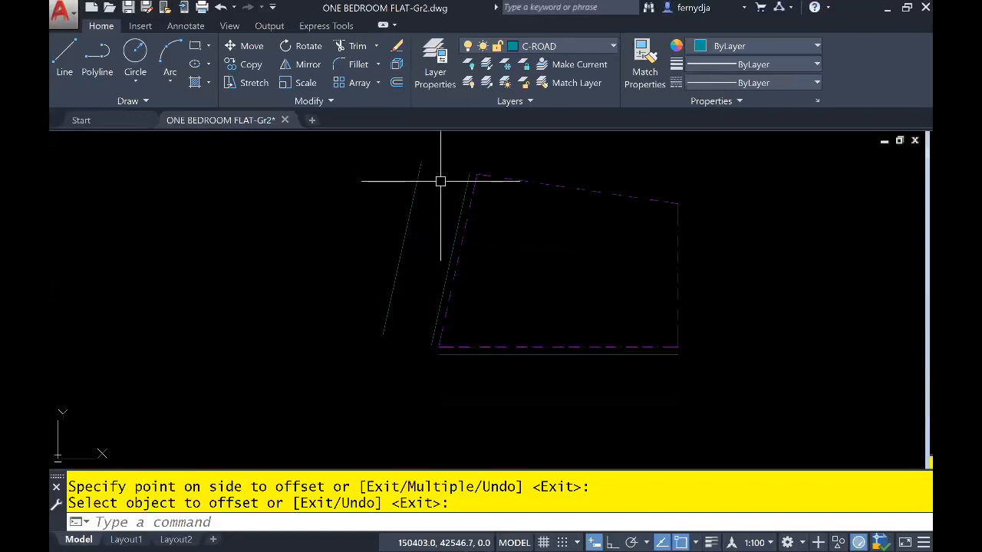
# - Draw a sloping road-extent line about 9586 long beyond the upper end of the slanted road
pyautogui.moveTo(440, 182); pyautogui.dragTo(438, 230, button='middle')
pyautogui.scroll(2, 445, 208)
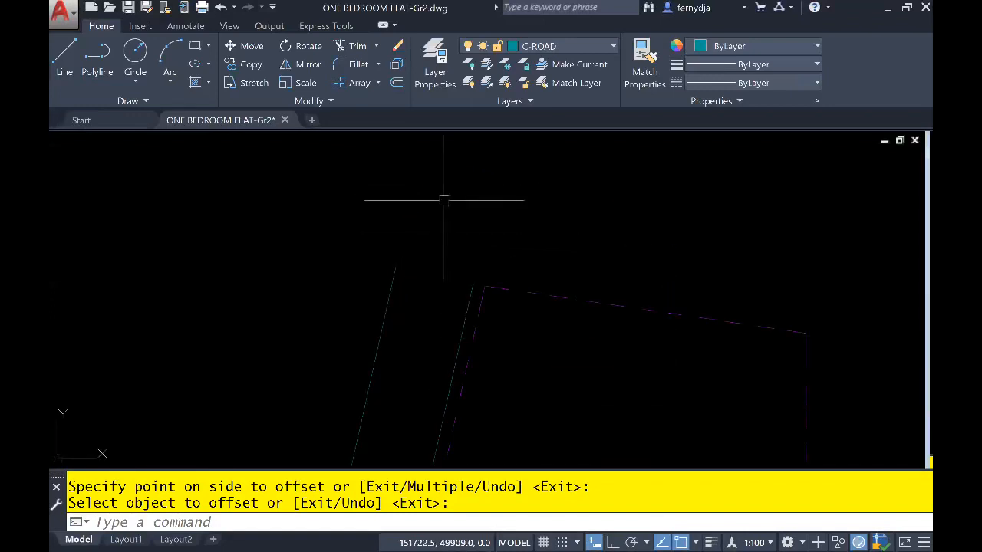
pyautogui.press('Escape')
pyautogui.write('L')
pyautogui.press('Return')
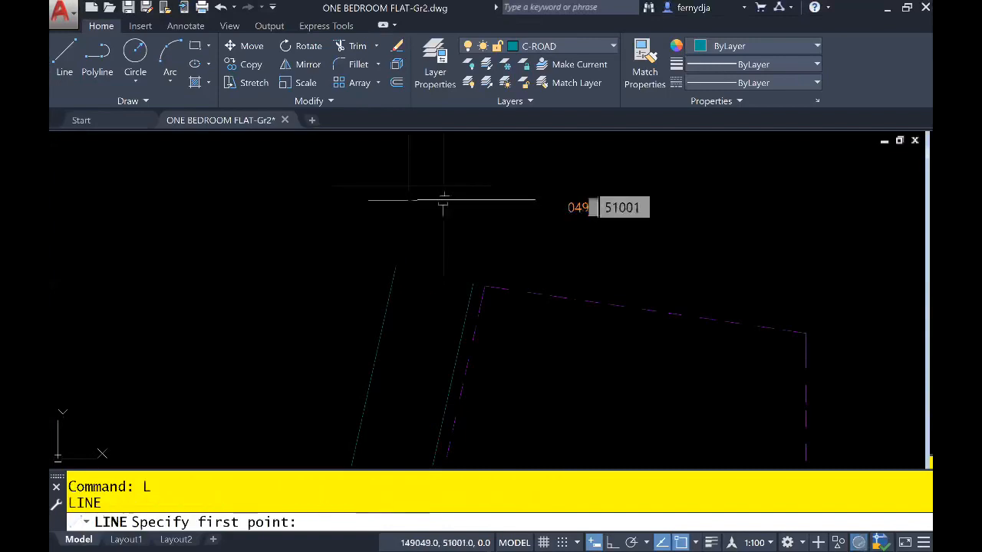
pyautogui.click(403, 183)
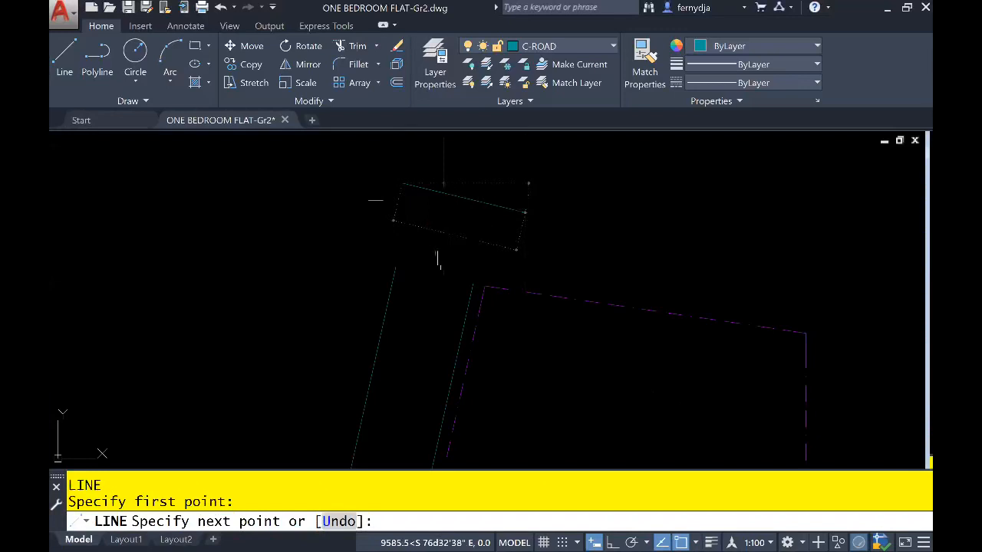
pyautogui.click(524, 212)
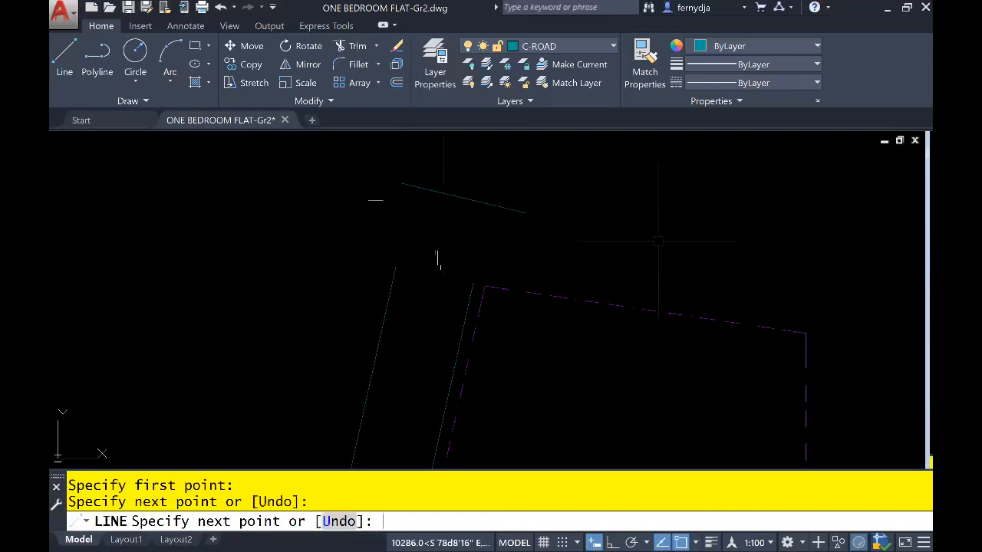
pyautogui.press('Return')
pyautogui.press('Return')
# - Draw a second road-extent line about 10959 long below the slanted road, sloping slightly down to the east
pyautogui.scroll(-2, 495, 270)
pyautogui.moveTo(483, 325); pyautogui.dragTo(501, 169, button='middle')
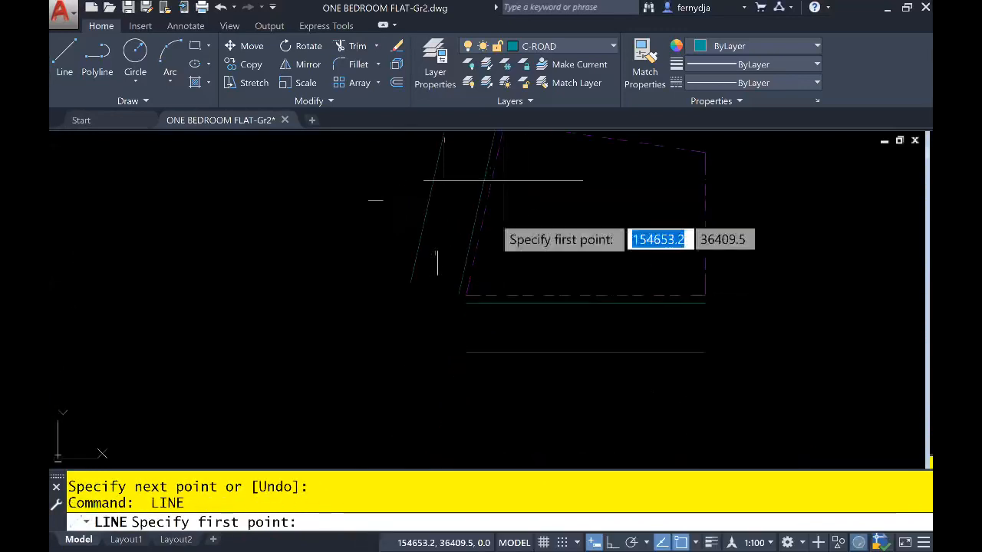
pyautogui.click(361, 396)
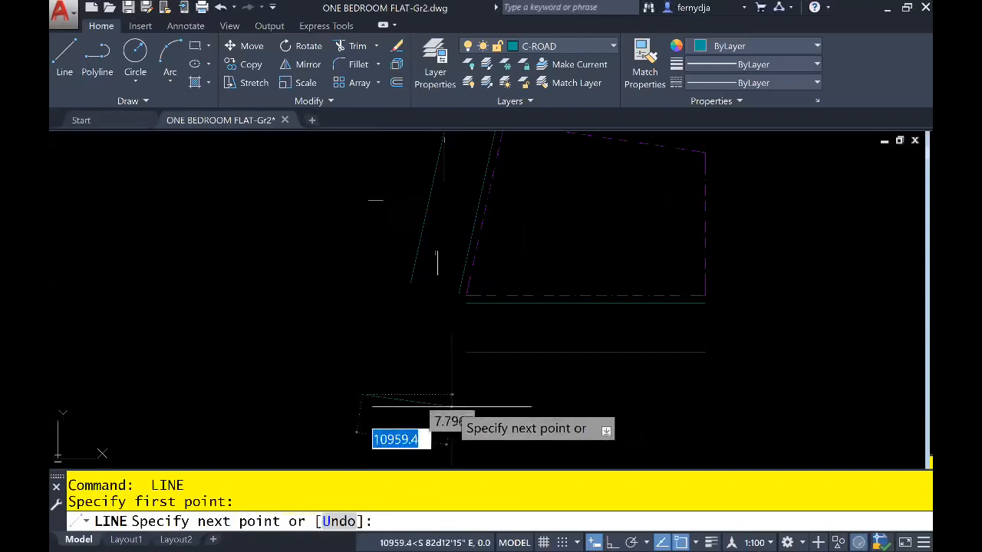
pyautogui.click(451, 406)
pyautogui.press('Return')
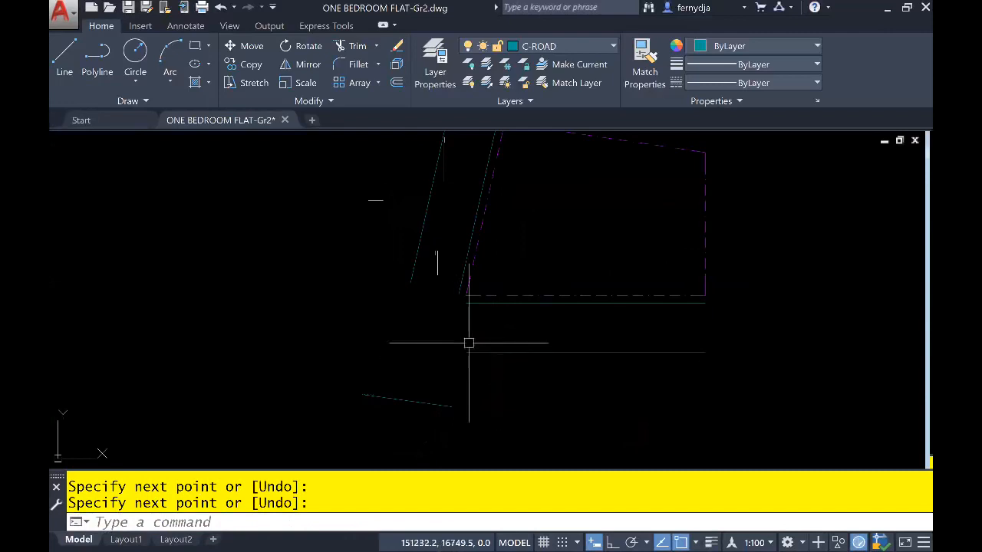
# - Draw a vertical road-extent line about 8659 long just past the east ends of the horizontal road lines
pyautogui.press('Return')
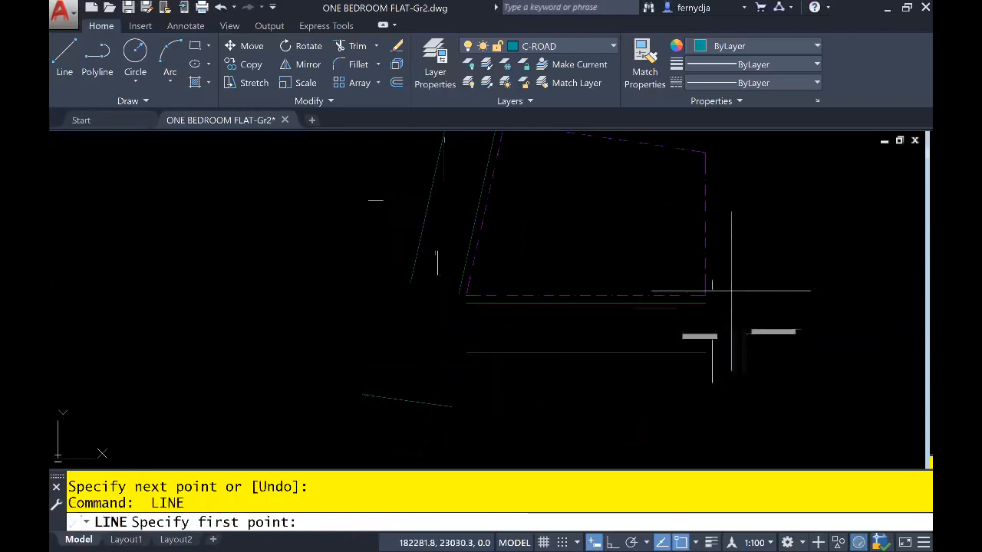
pyautogui.click(730, 292)
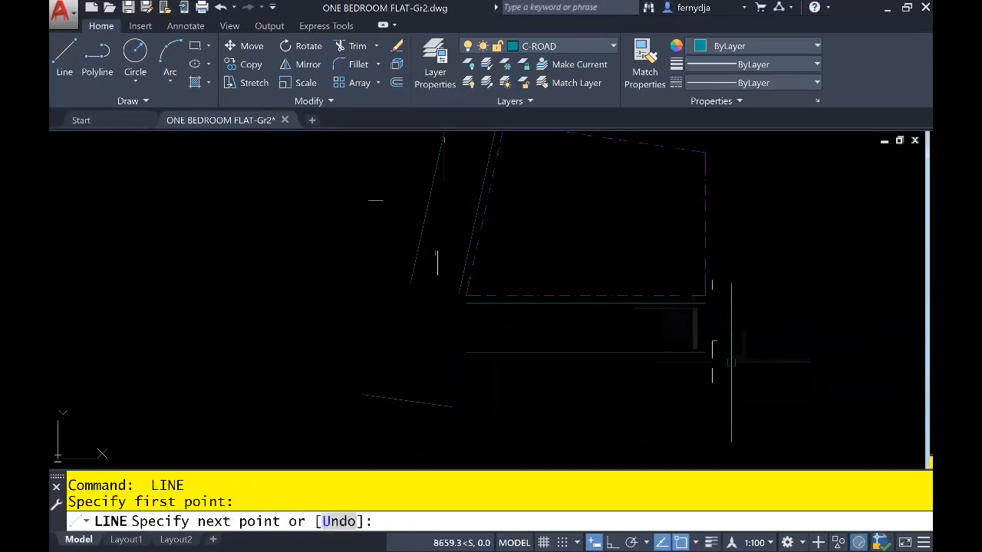
pyautogui.click(731, 361)
pyautogui.press('Return')
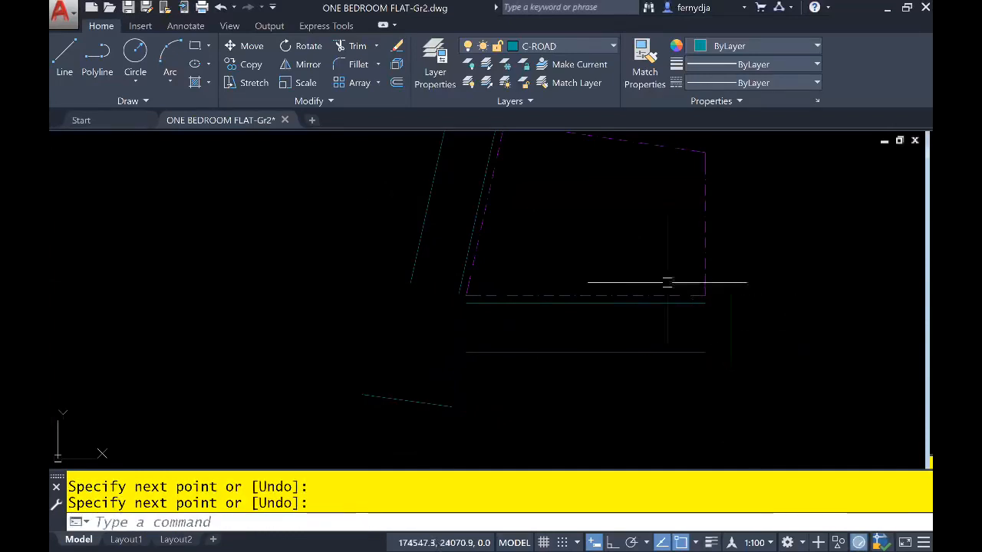
# - Extend both horizontal road lines east to the vertical road-extent line, using all objects as boundary edges
pyautogui.write('EX')
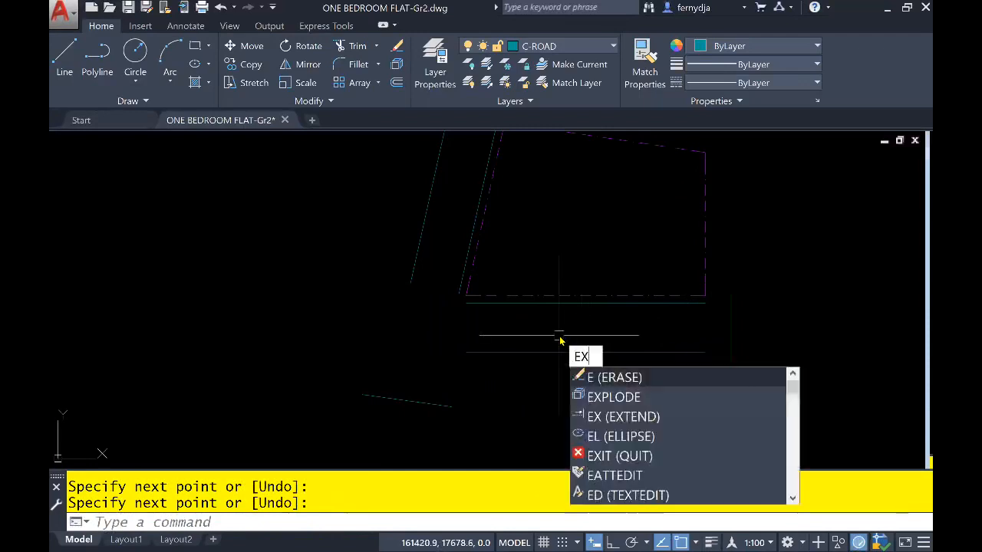
pyautogui.press('Return')
pyautogui.press('Return')
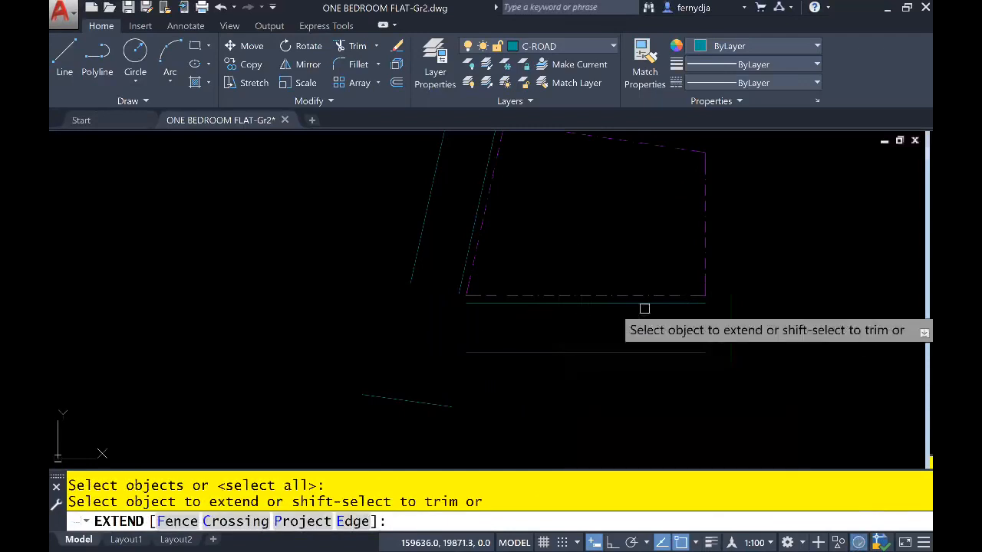
pyautogui.click(690, 304)
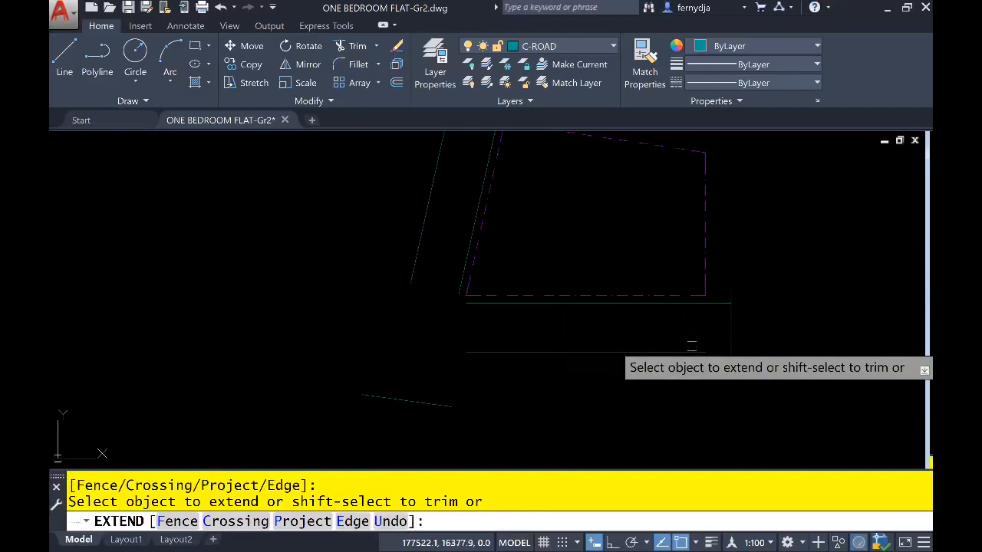
pyautogui.click(616, 353)
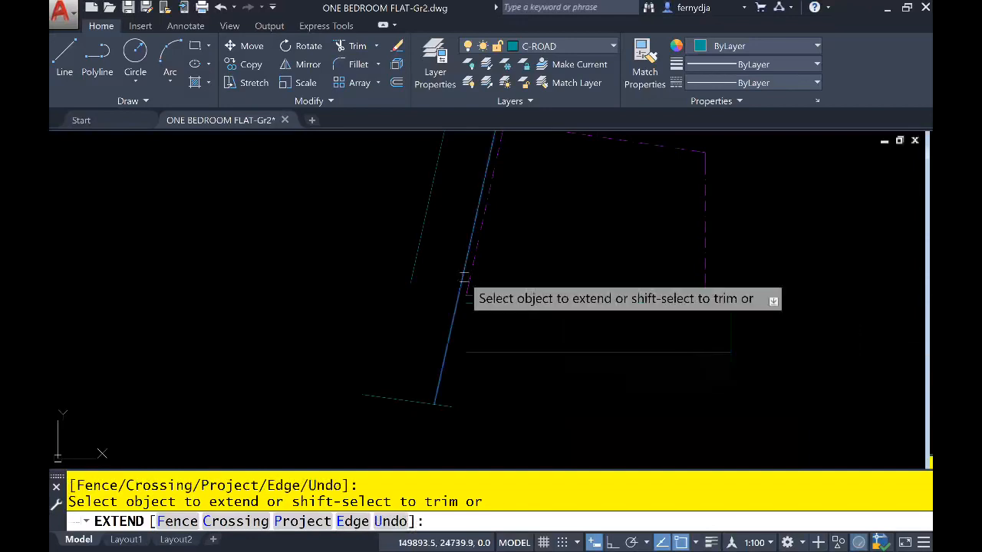
# - Extend the slanted road lines to their upper and lower extent lines, and the horizontal lines west to the inner slanted line
pyautogui.click(411, 267)
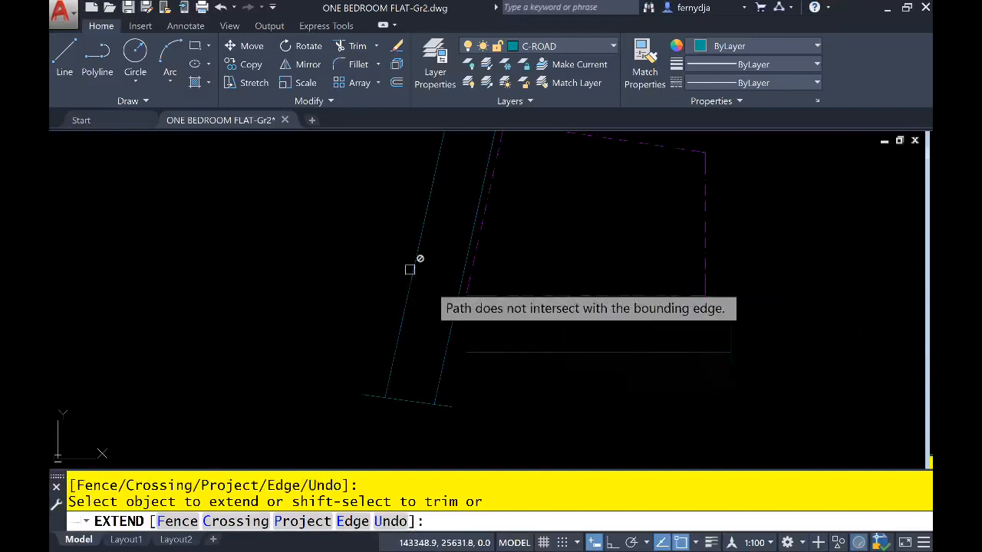
pyautogui.click(477, 351)
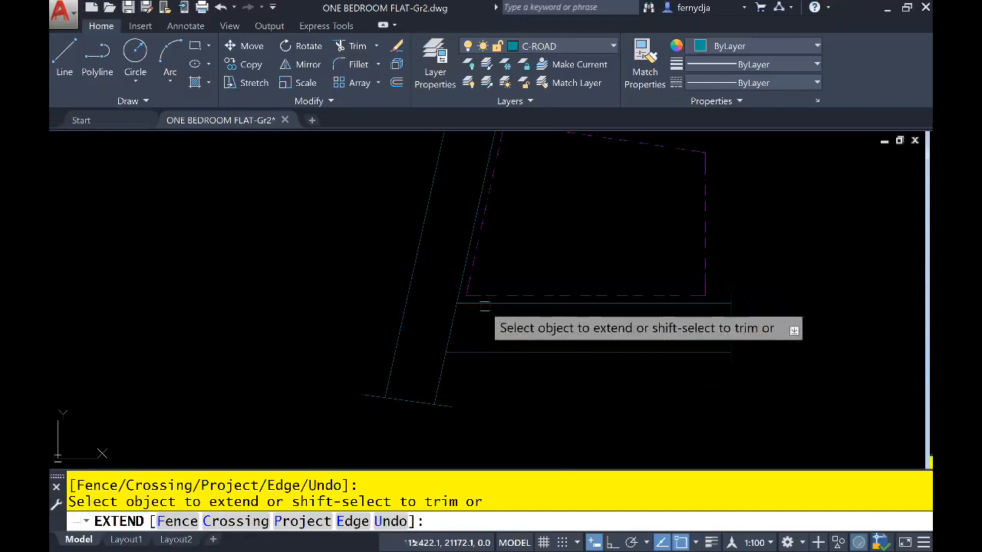
pyautogui.moveTo(502, 233); pyautogui.dragTo(486, 342, button='middle')
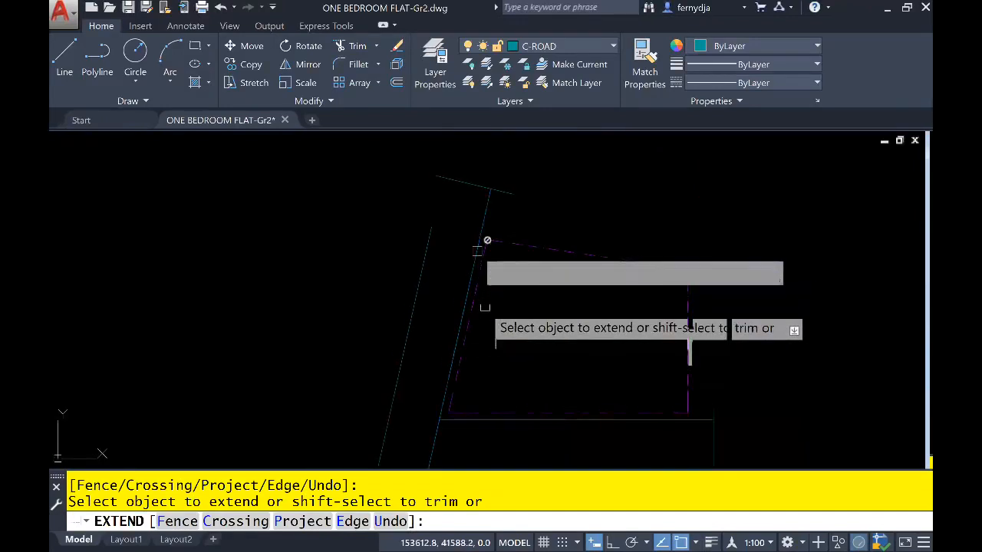
pyautogui.click(431, 239)
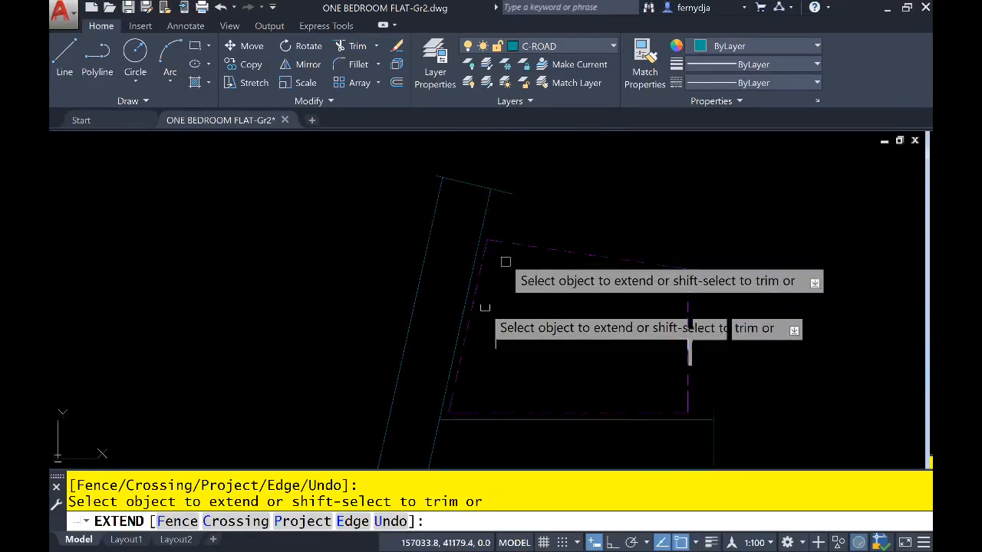
pyautogui.press('Return')
# - Trim the inner slanted road line between the horizontal road lines to open the junction, and save the drawing
pyautogui.moveTo(518, 307); pyautogui.dragTo(525, 228, button='middle')
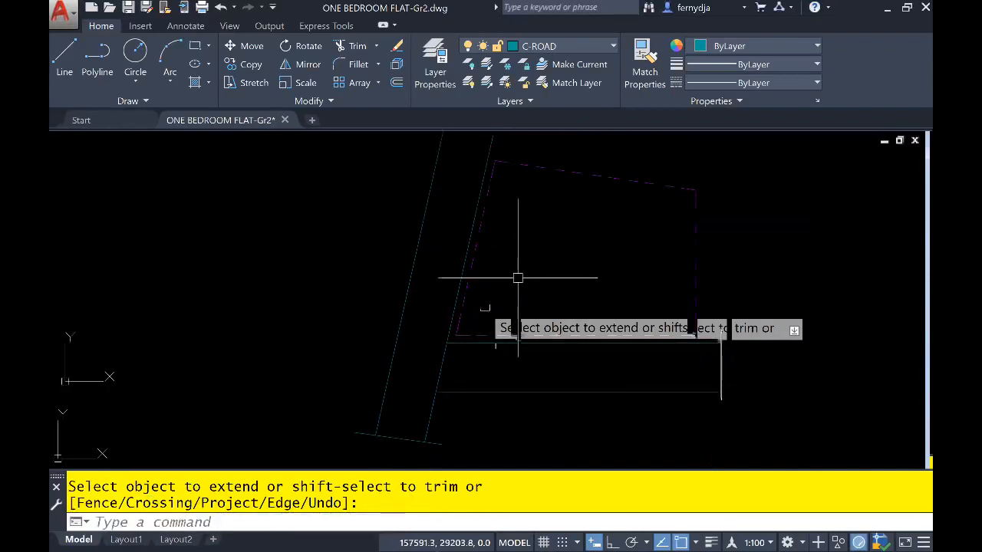
pyautogui.write('tr')
pyautogui.press('Return')
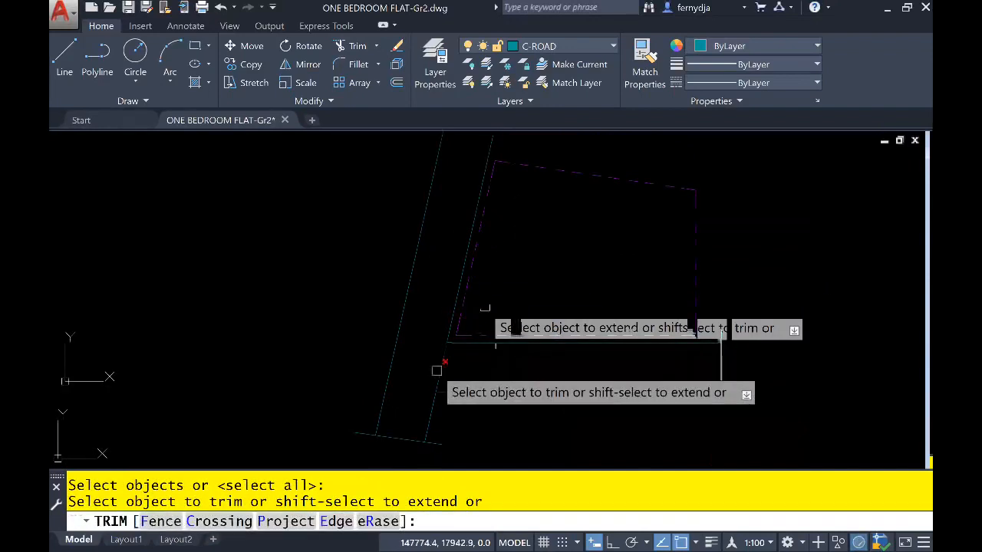
pyautogui.press('Return')
pyautogui.moveTo(498, 373); pyautogui.dragTo(493, 395, button='middle')
pyautogui.scroll(-2, 492, 395)
pyautogui.scroll(2, 493, 394)
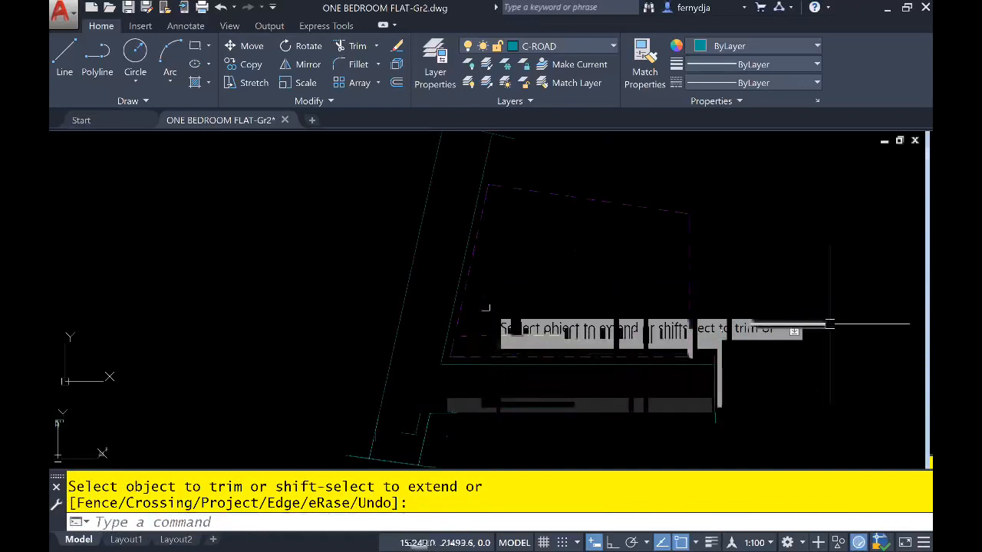
pyautogui.click(129, 8)
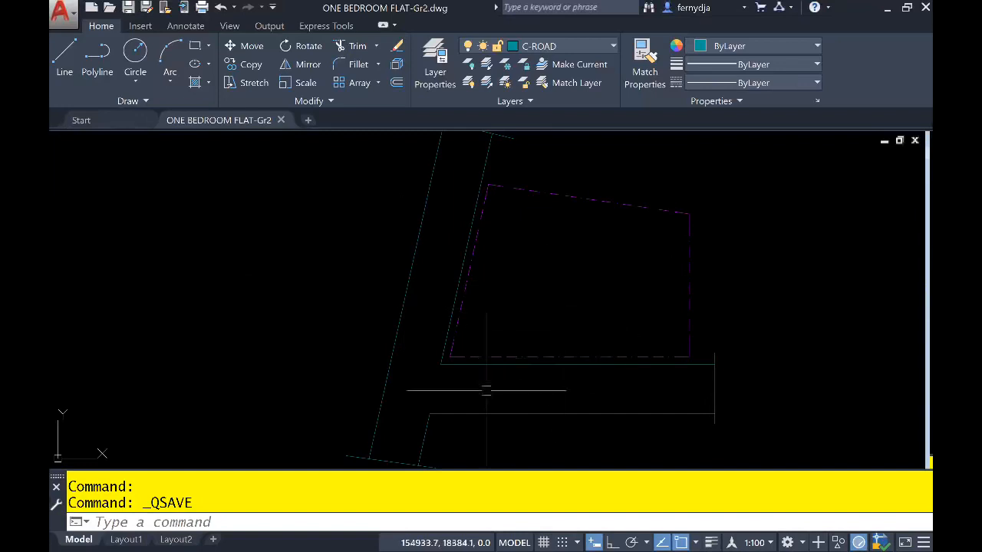
# - Erase the three road-extent lines at the east end and at the lower and upper ends of the roads
pyautogui.moveTo(483, 391); pyautogui.dragTo(462, 372, button='middle')
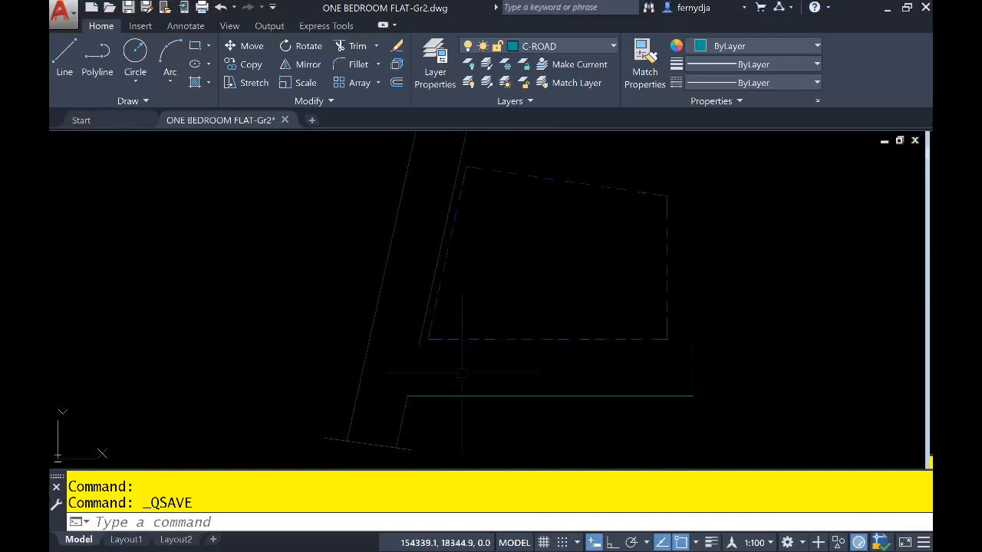
pyautogui.click(693, 378)
pyautogui.click(368, 443)
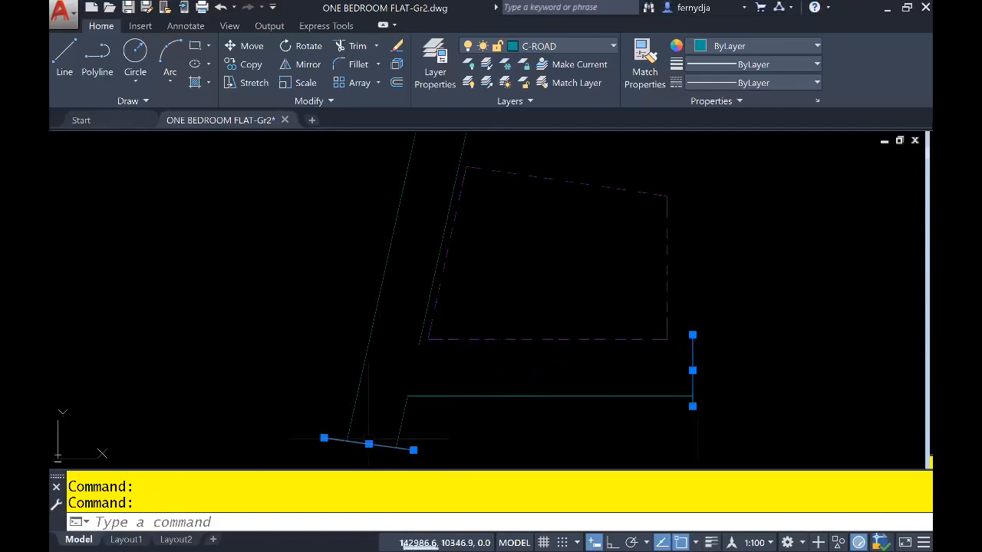
pyautogui.moveTo(559, 339); pyautogui.dragTo(547, 430, button='middle')
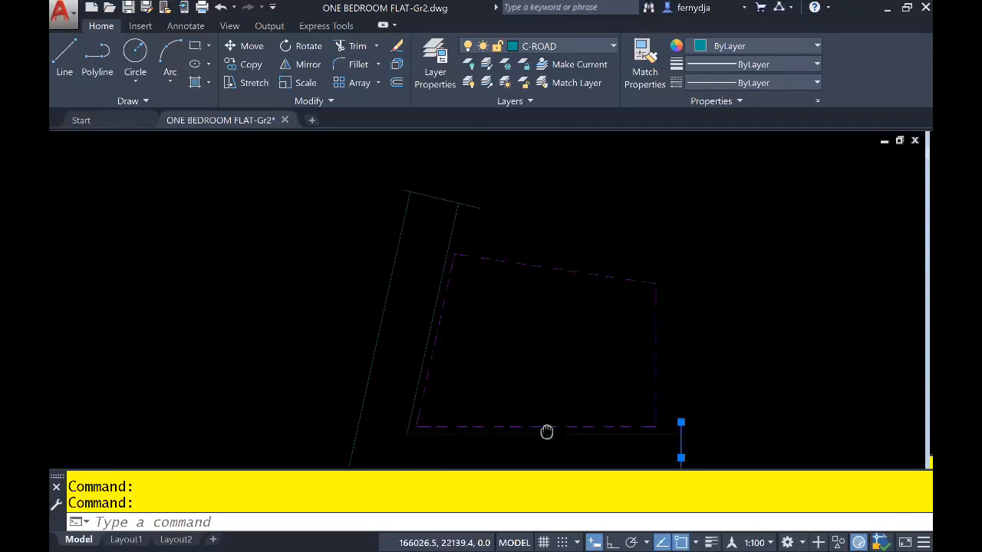
pyautogui.click(470, 207)
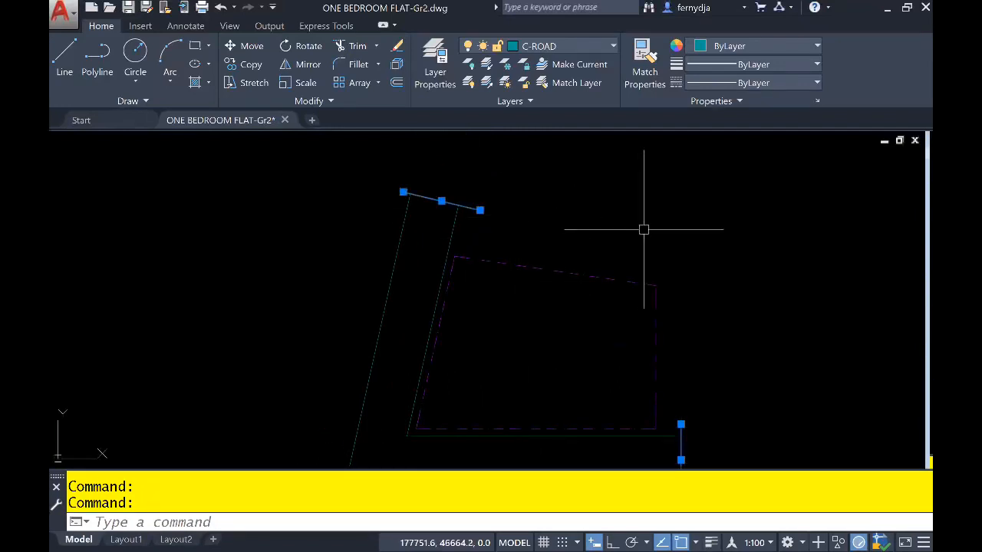
pyautogui.write('E')
pyautogui.press('Return')
# - Set the Break-line Symbol command to a symbol size of 3000 and accept the extension distance of 1000
pyautogui.moveTo(592, 309); pyautogui.dragTo(601, 265, button='middle')
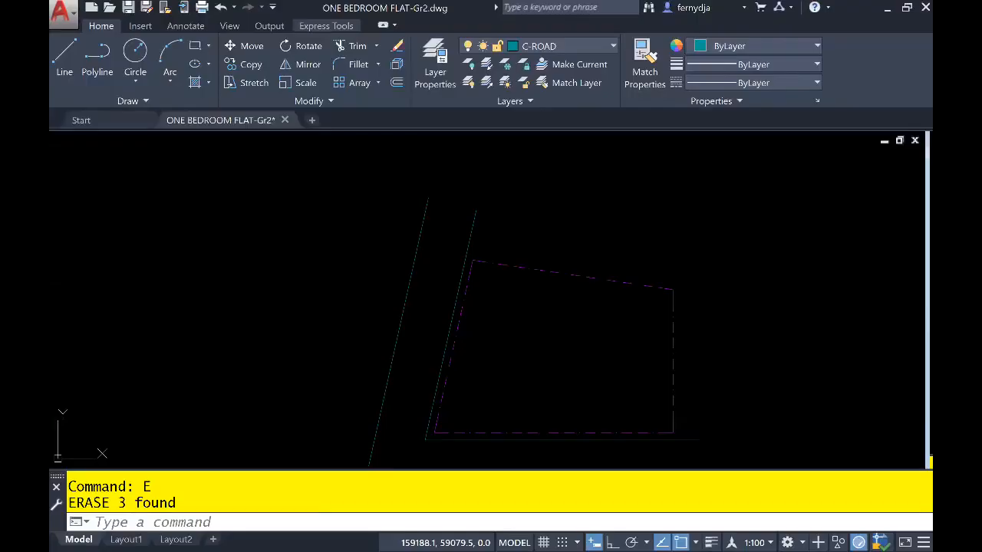
pyautogui.click(326, 25)
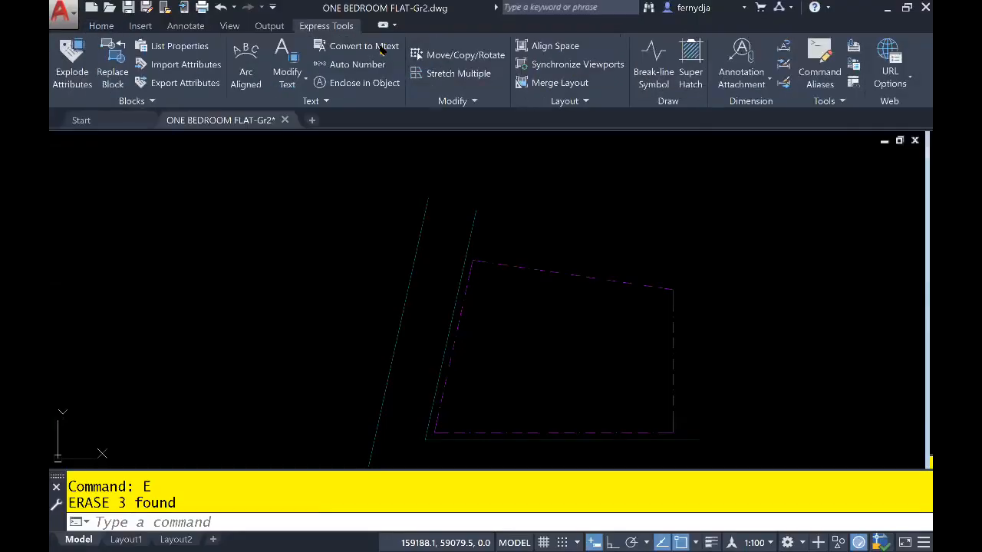
pyautogui.click(653, 61)
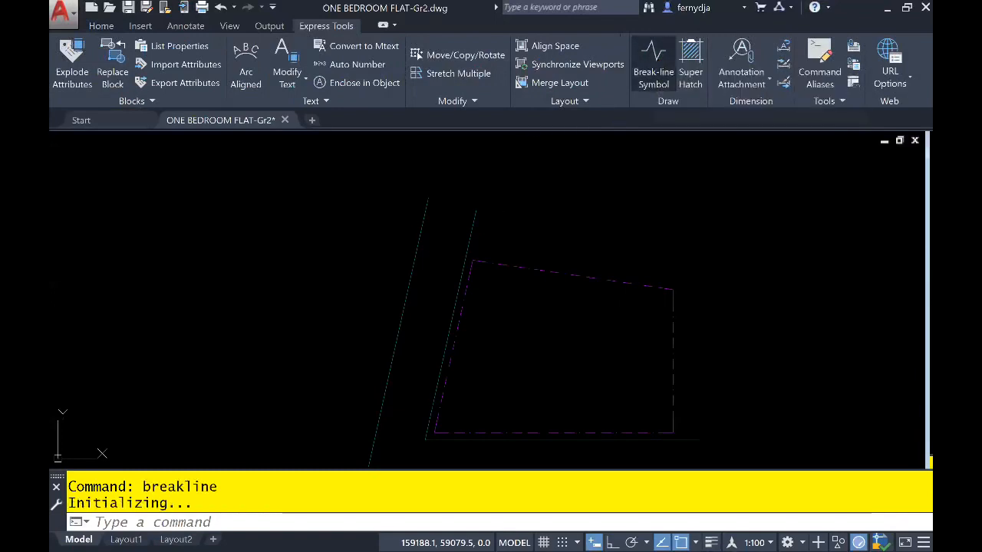
pyautogui.press('Escape')
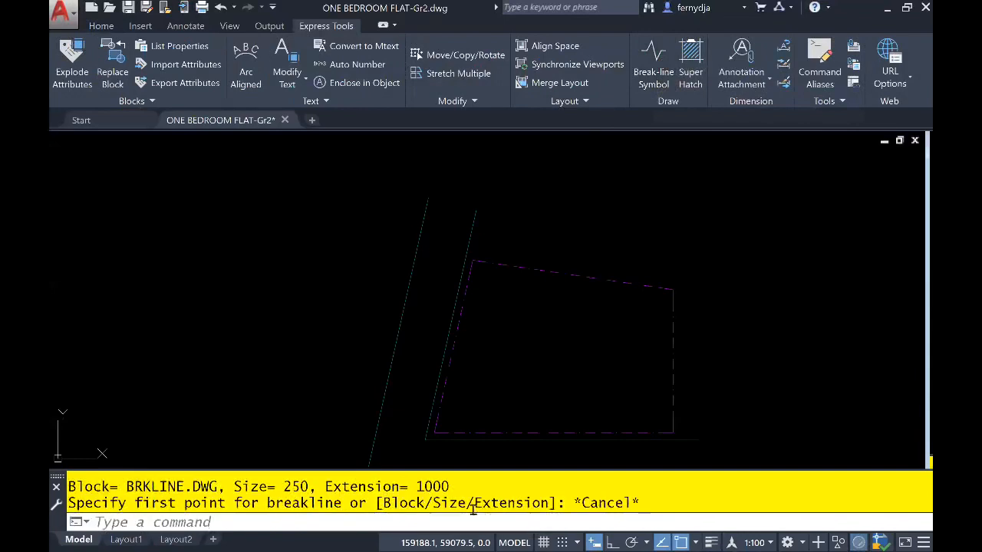
pyautogui.press('Return')
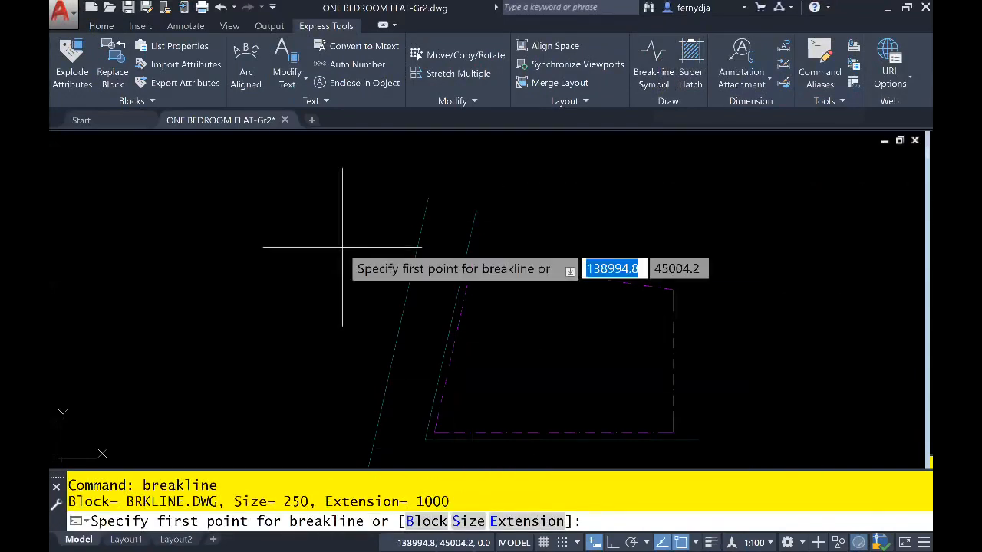
pyautogui.write('S')
pyautogui.press('Return')
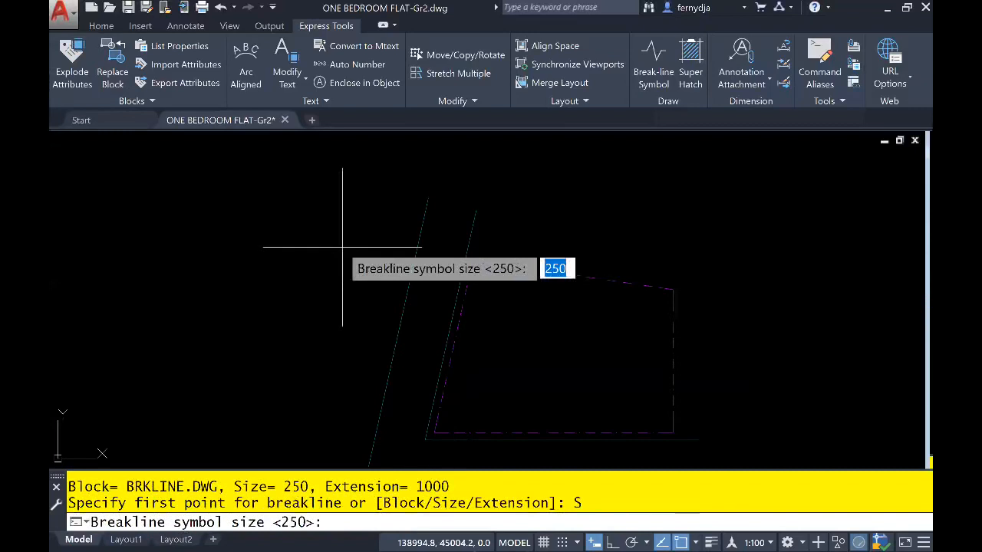
pyautogui.write('3000')
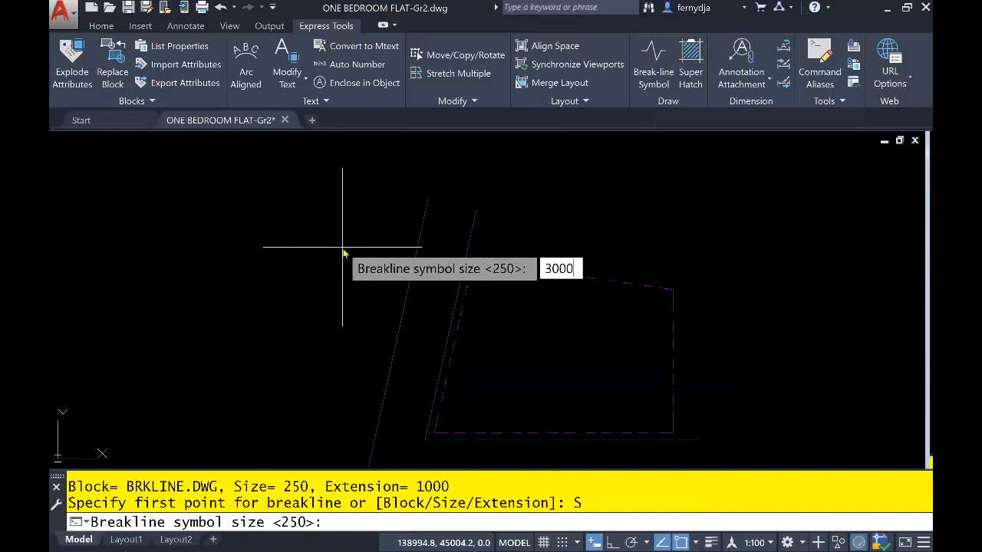
pyautogui.press('Return')
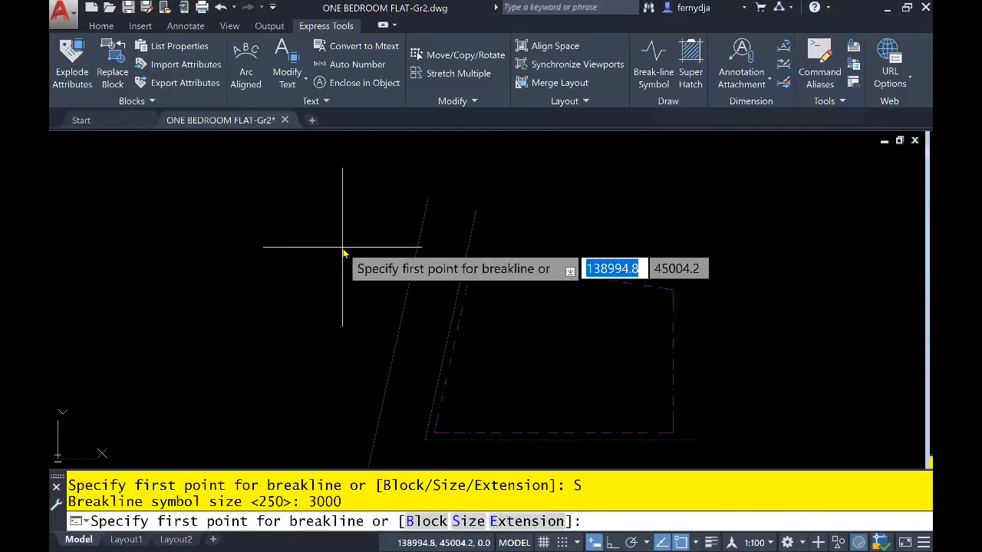
pyautogui.write('E')
pyautogui.press('Return')
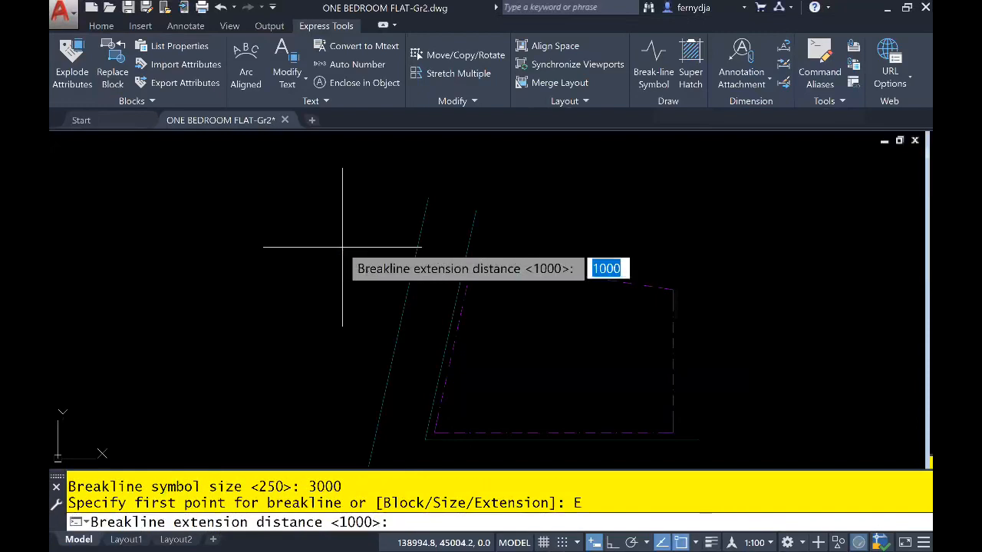
pyautogui.press('Return')
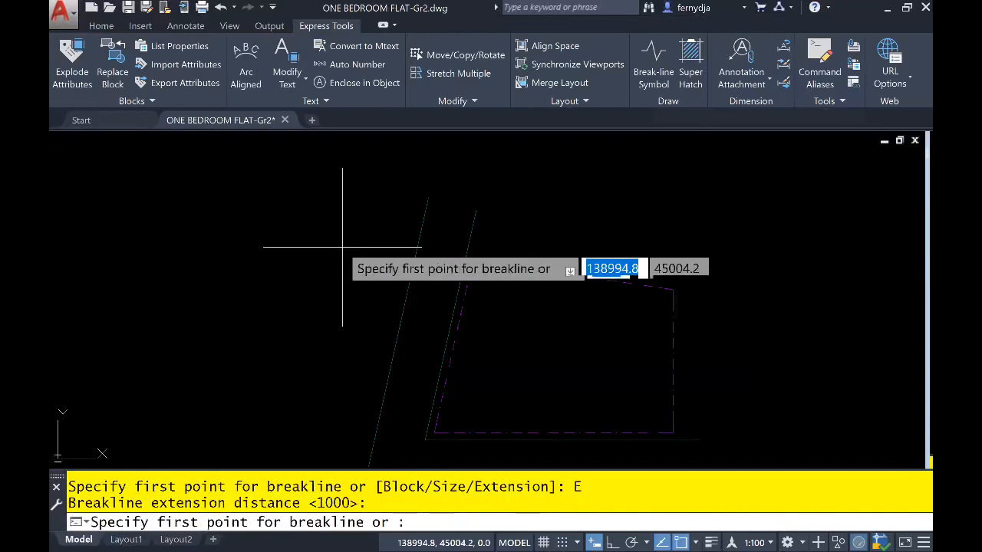
# - Draw a break line across the slanted road between the upper endpoints of its two edge lines
pyautogui.click(407, 239)
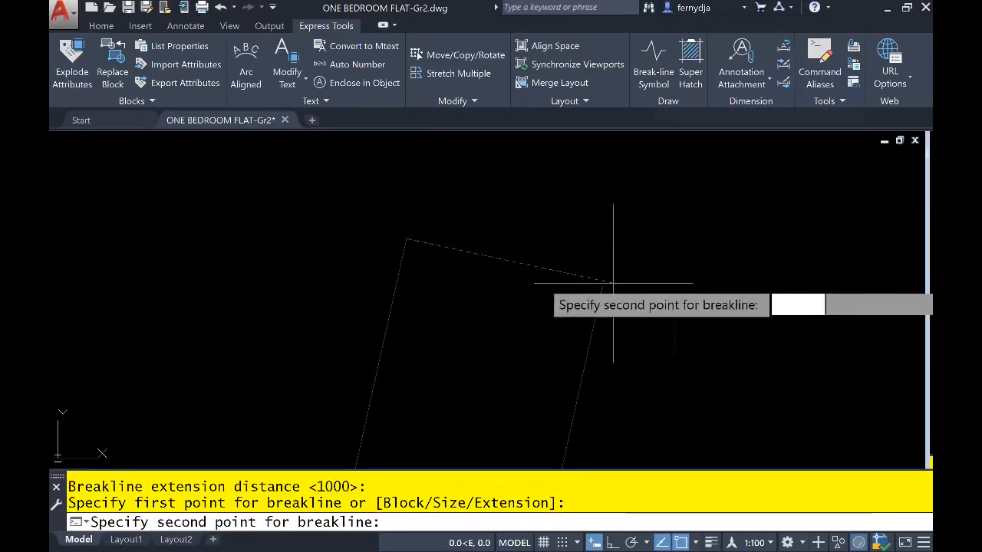
pyautogui.click(602, 285)
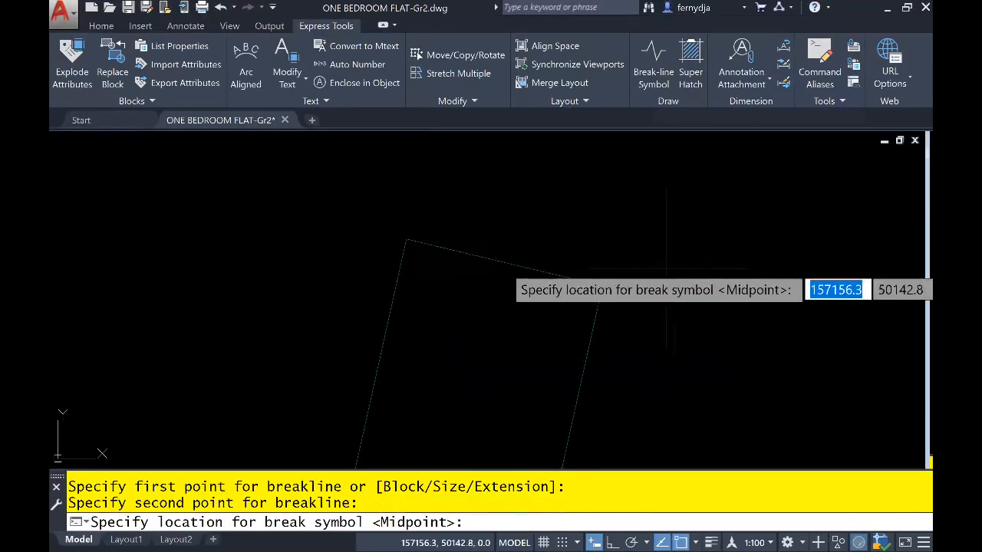